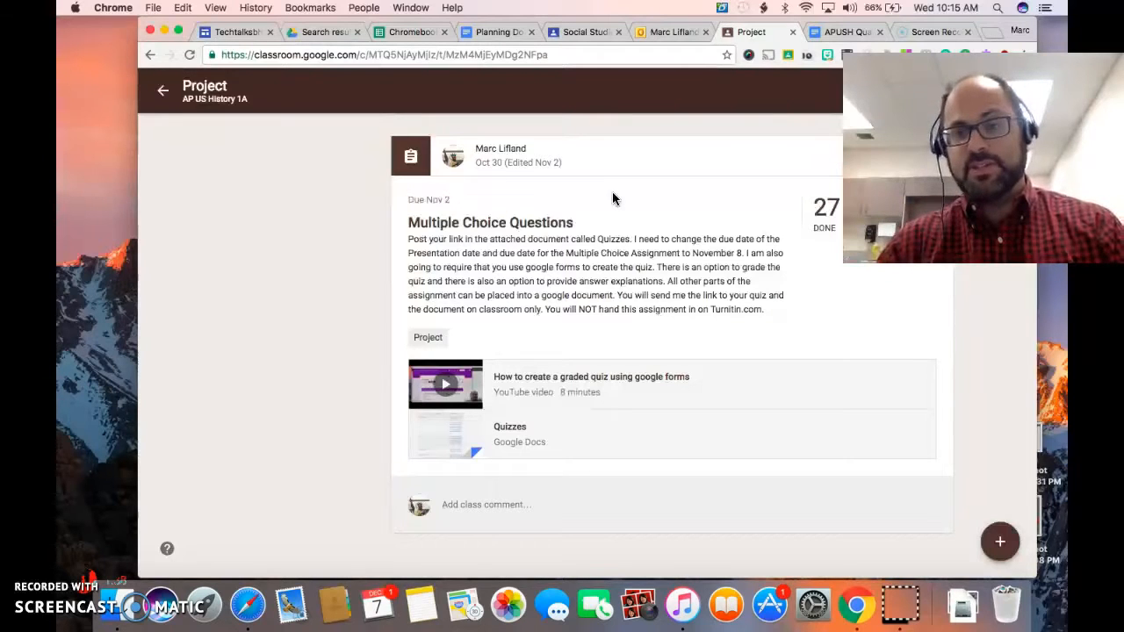
Open the student work for the Multiple Choice Questions assignment and show the options for sorting the student list.
drag(975, 167, 959, 456)
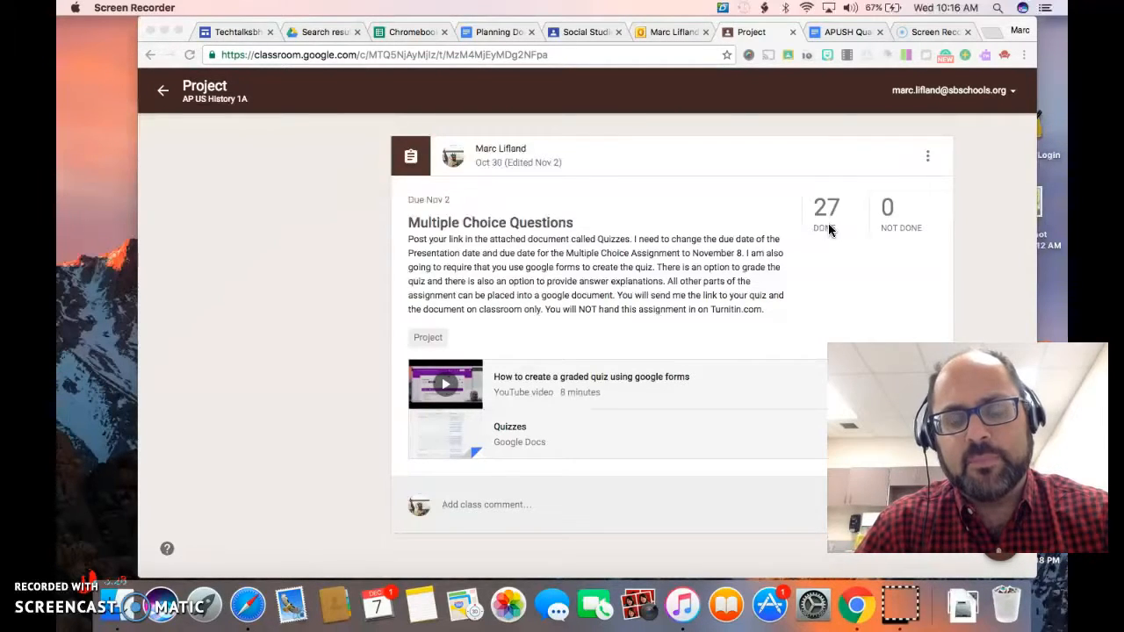
click(519, 225)
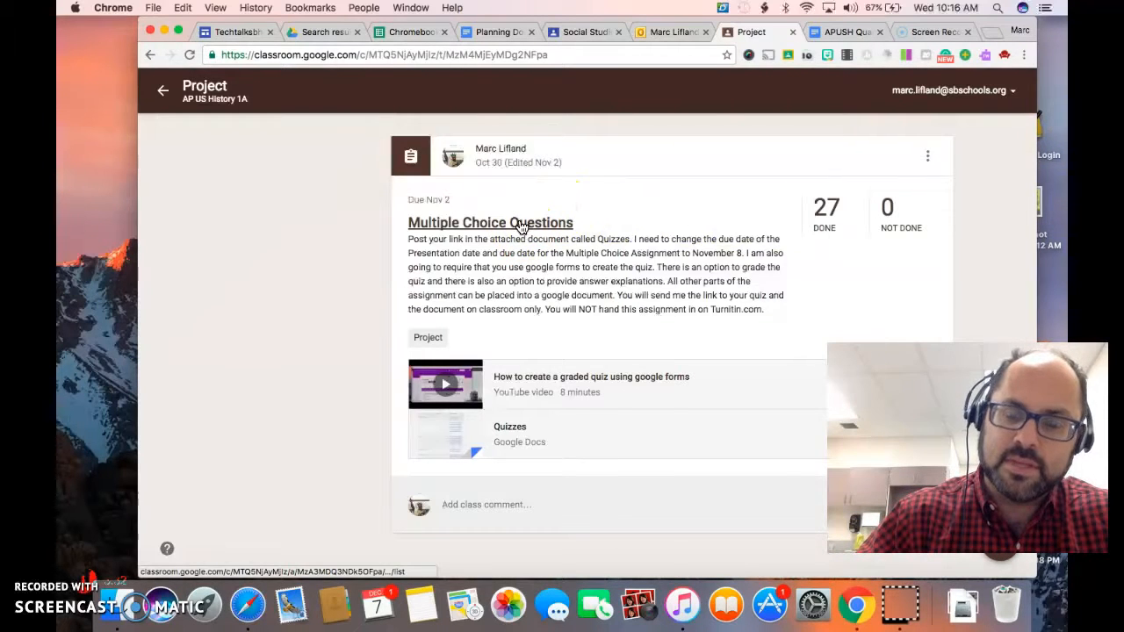
click(519, 225)
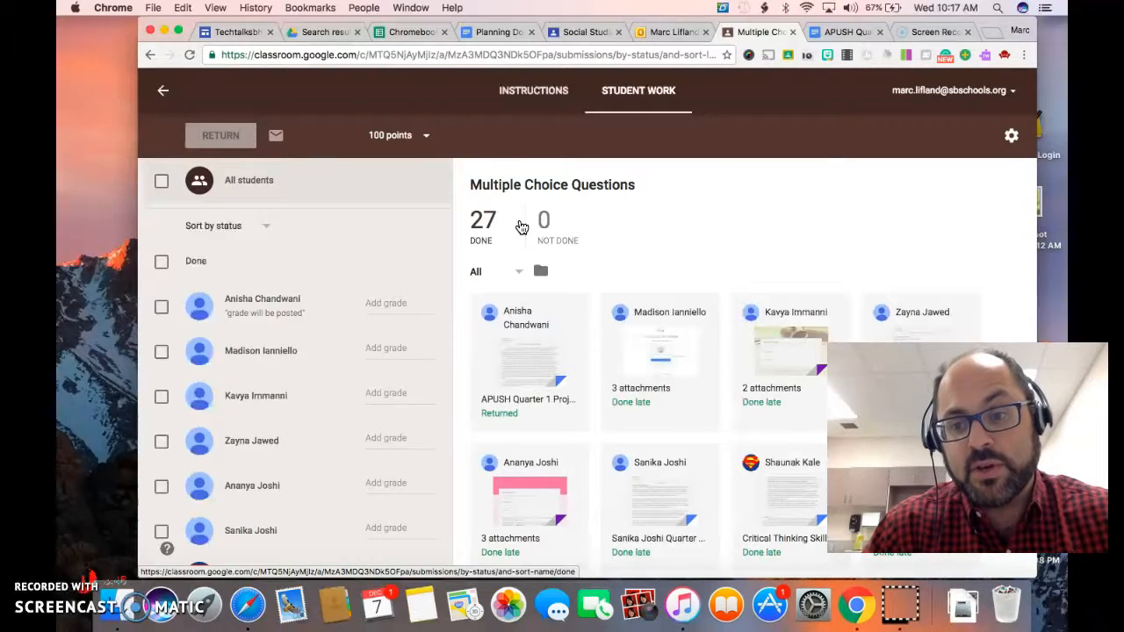
click(231, 229)
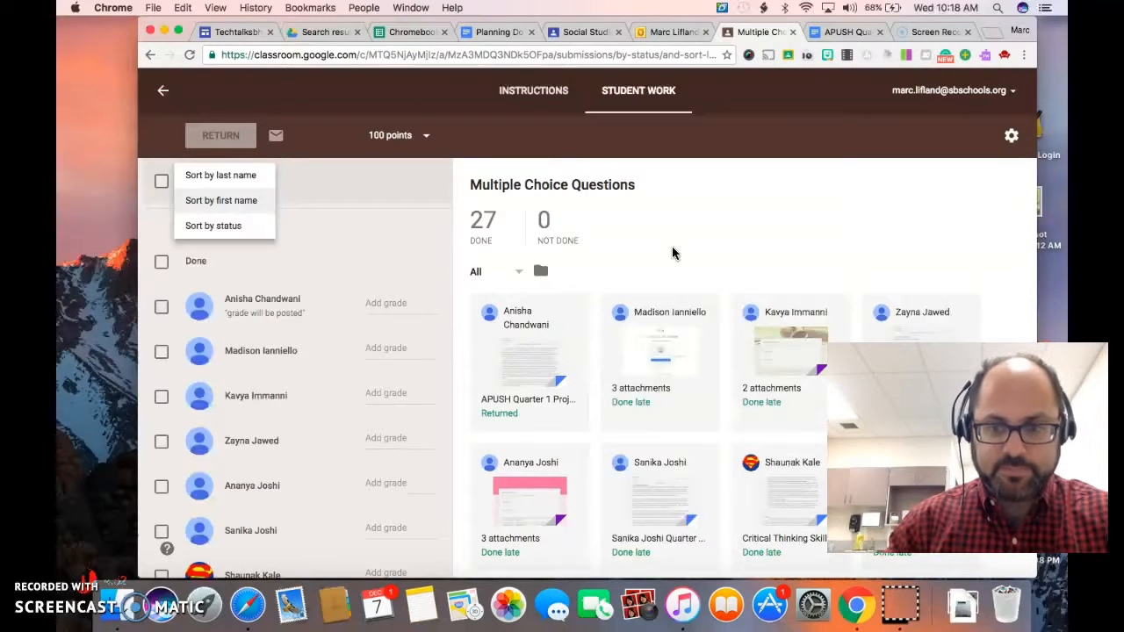
Open the first listed student's submission and view its history of returned and done dates.
click(259, 301)
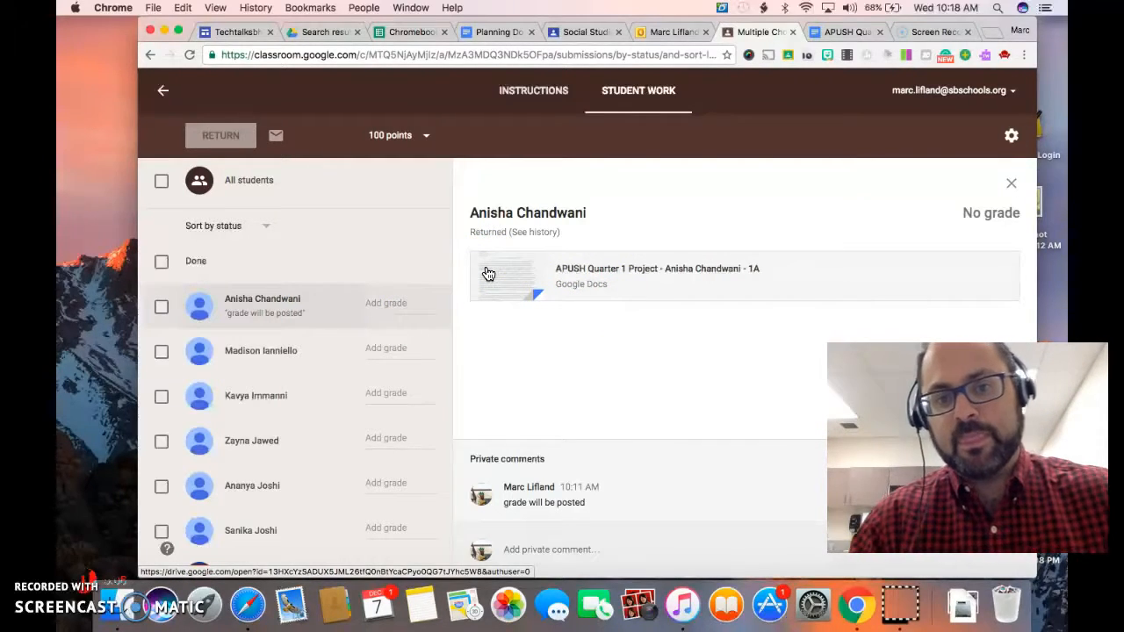
click(511, 215)
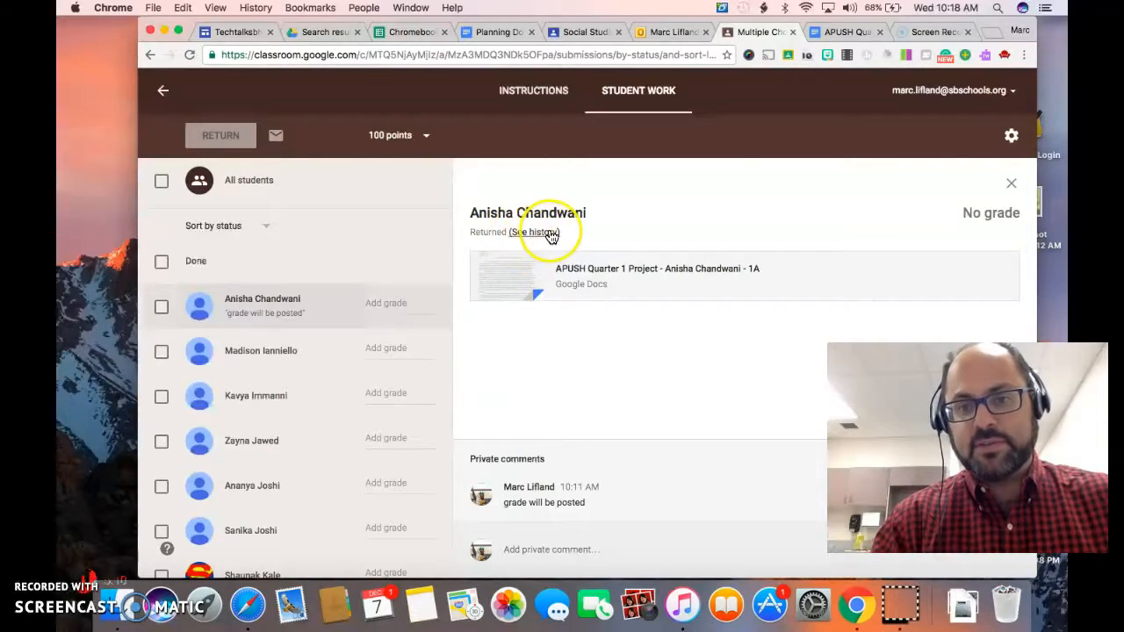
click(551, 234)
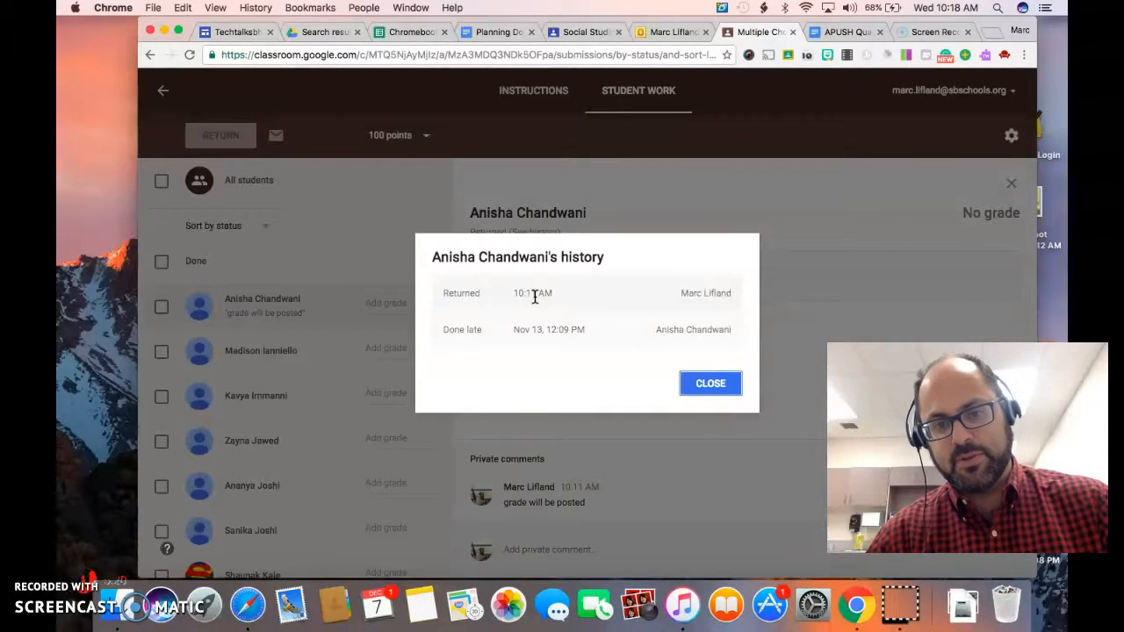
click(538, 329)
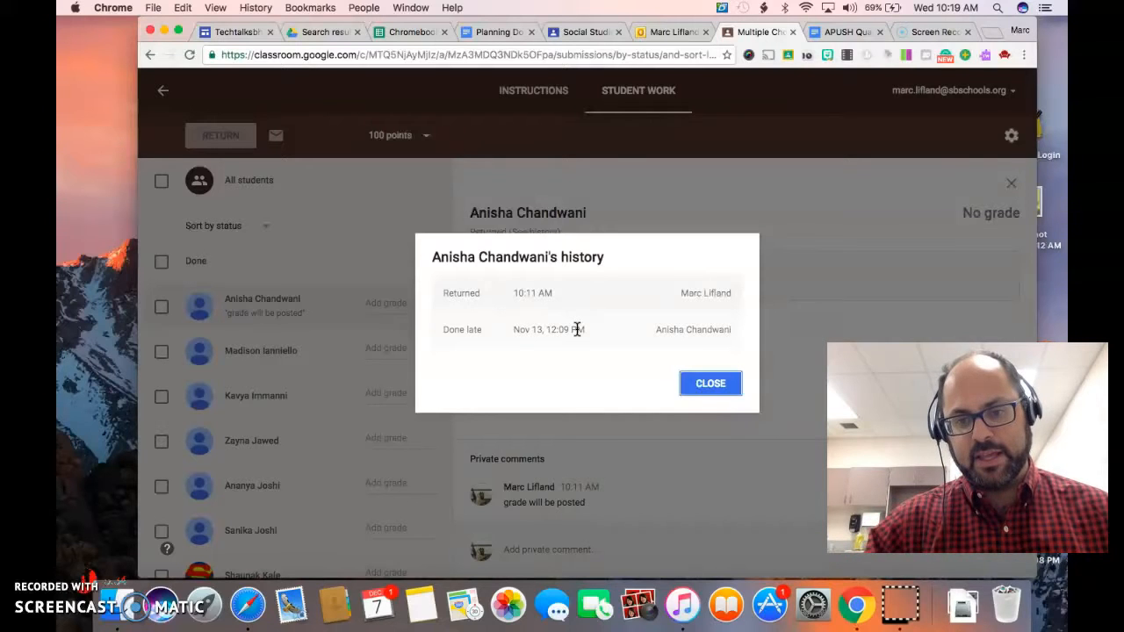
click(707, 383)
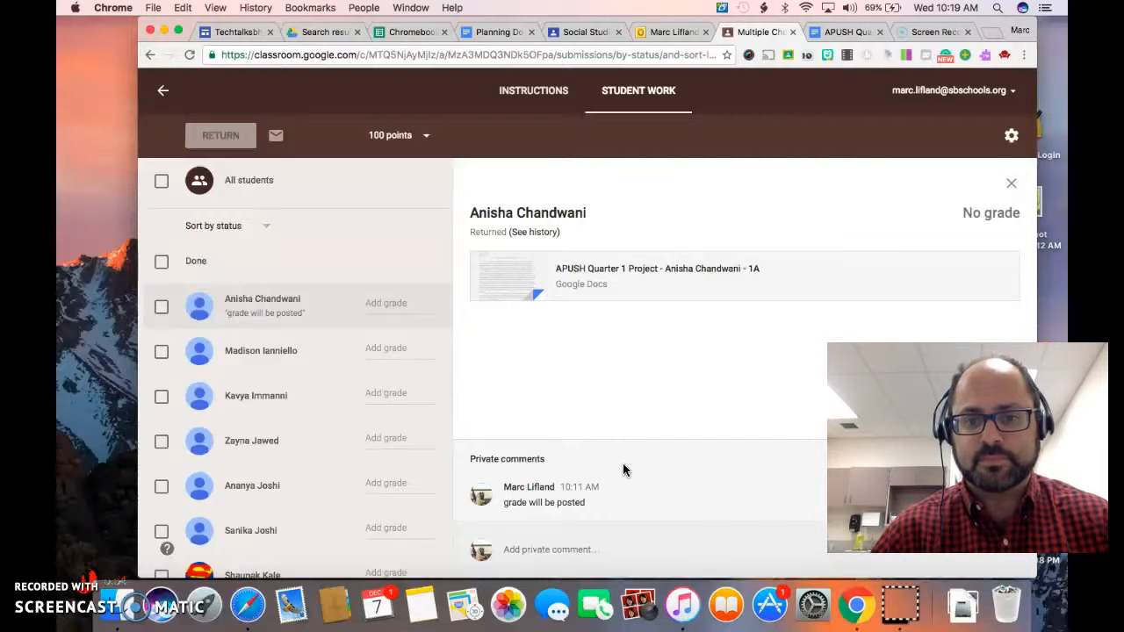
Open the student's attached APUSH Quarter 1 Project document and skim its opening paragraphs.
click(509, 272)
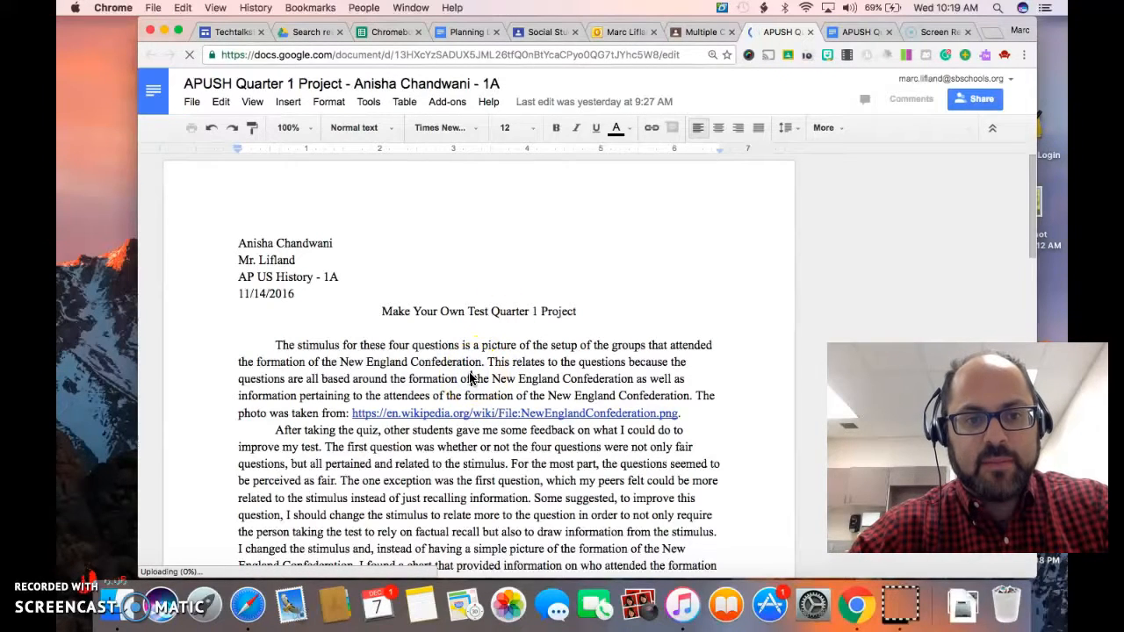
scroll(421, 400, down, 5)
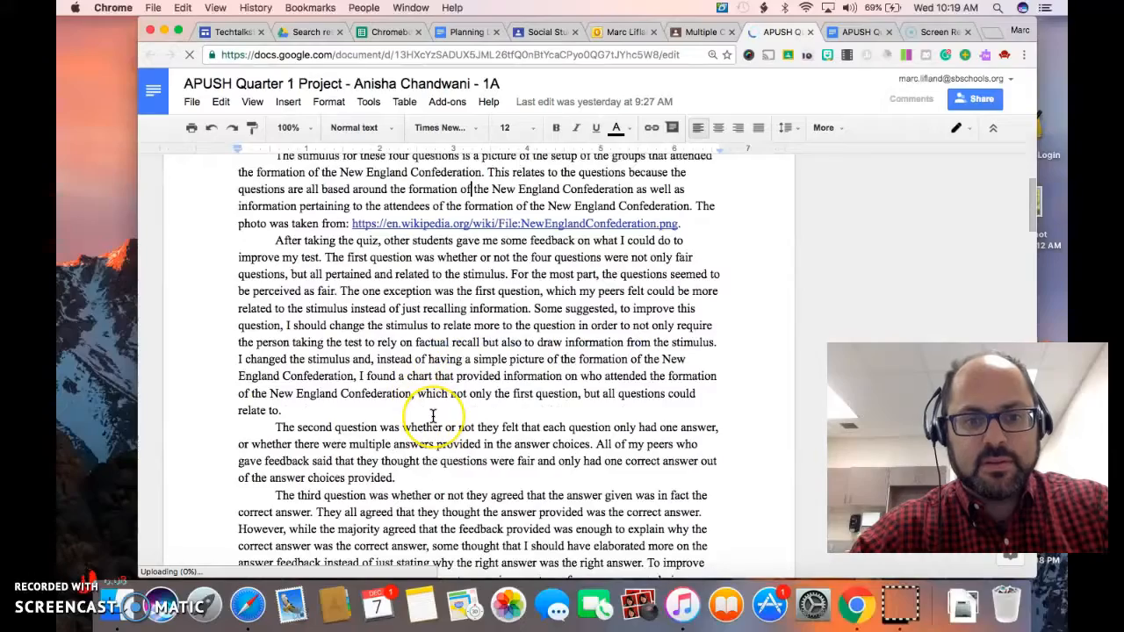
scroll(433, 415, down, 5)
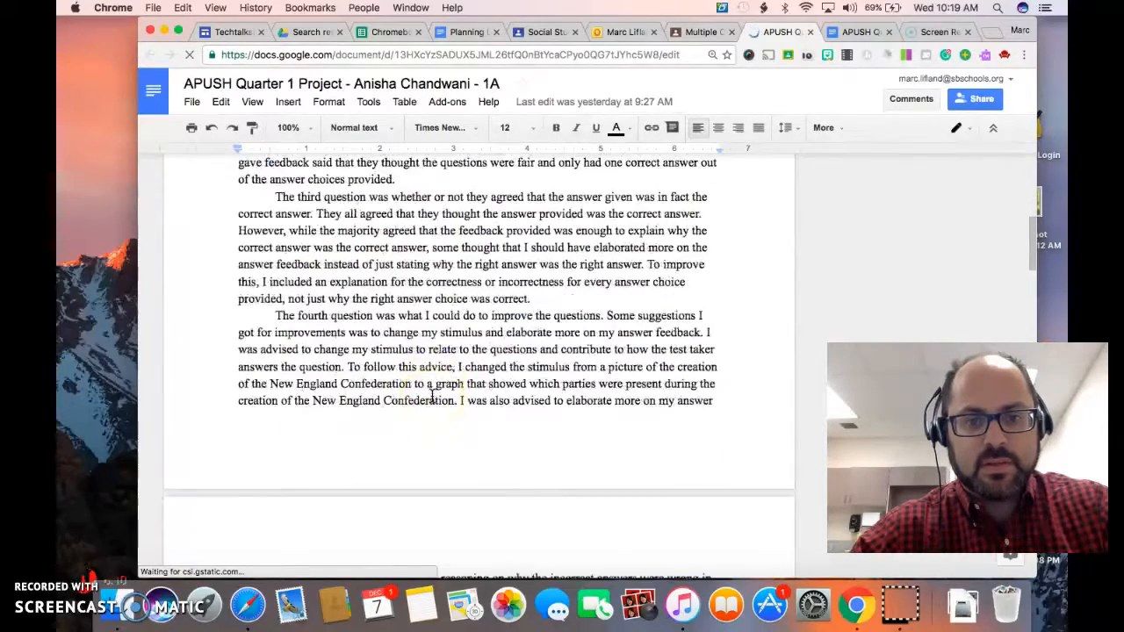
scroll(433, 396, up, 6)
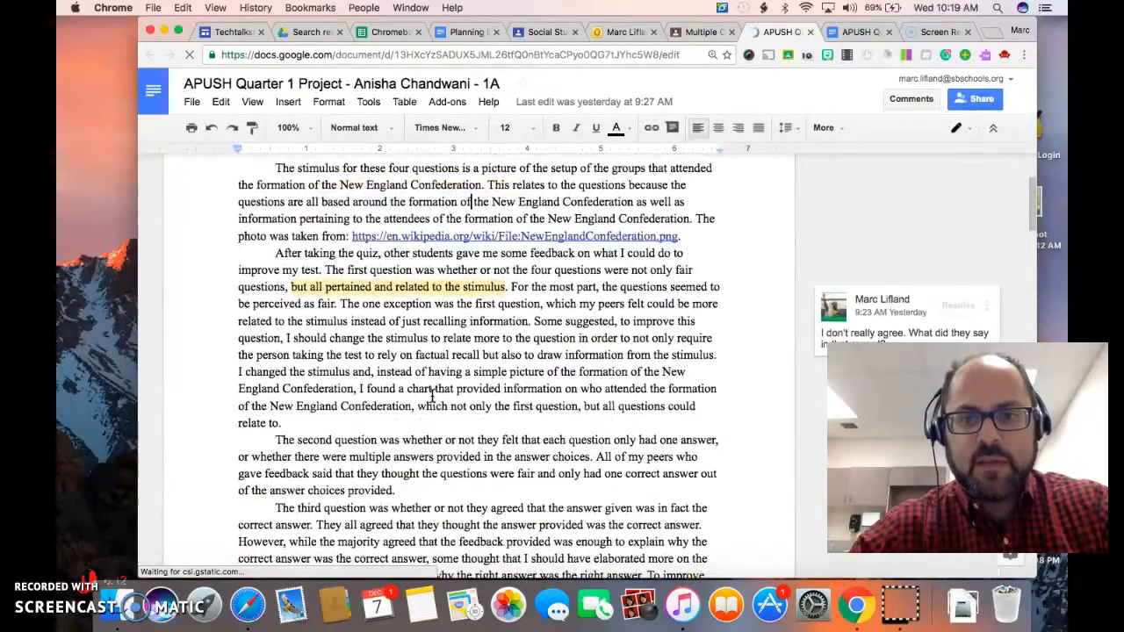
scroll(433, 396, up, 1)
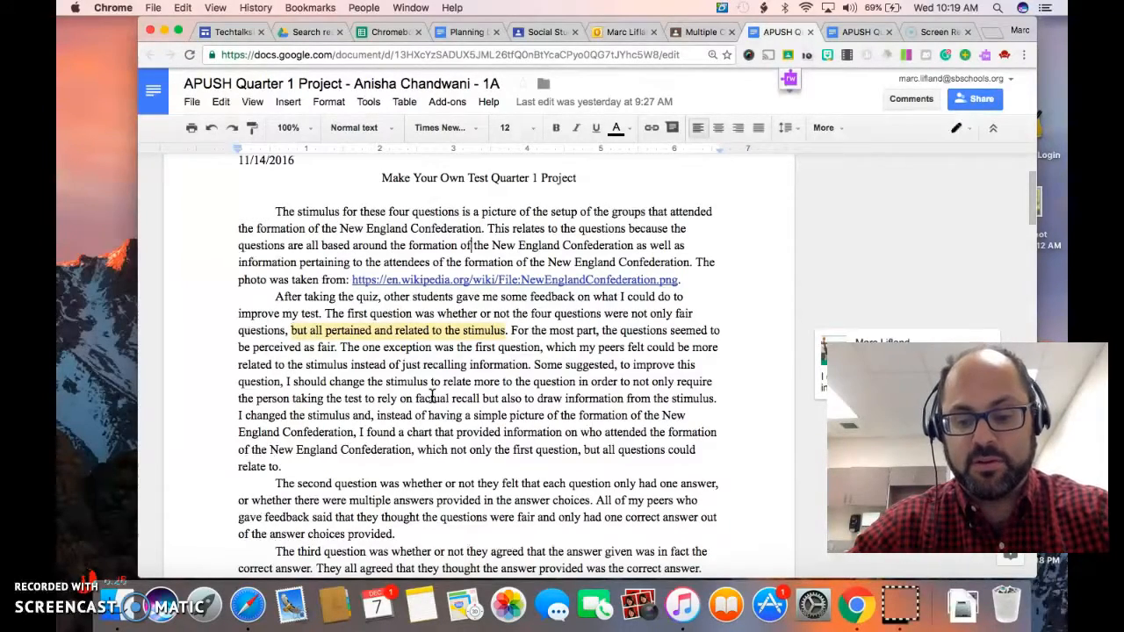
Start a comment in the document's first paragraph and check which items can be inserted, including comments.
key(ctrl+alt+m)
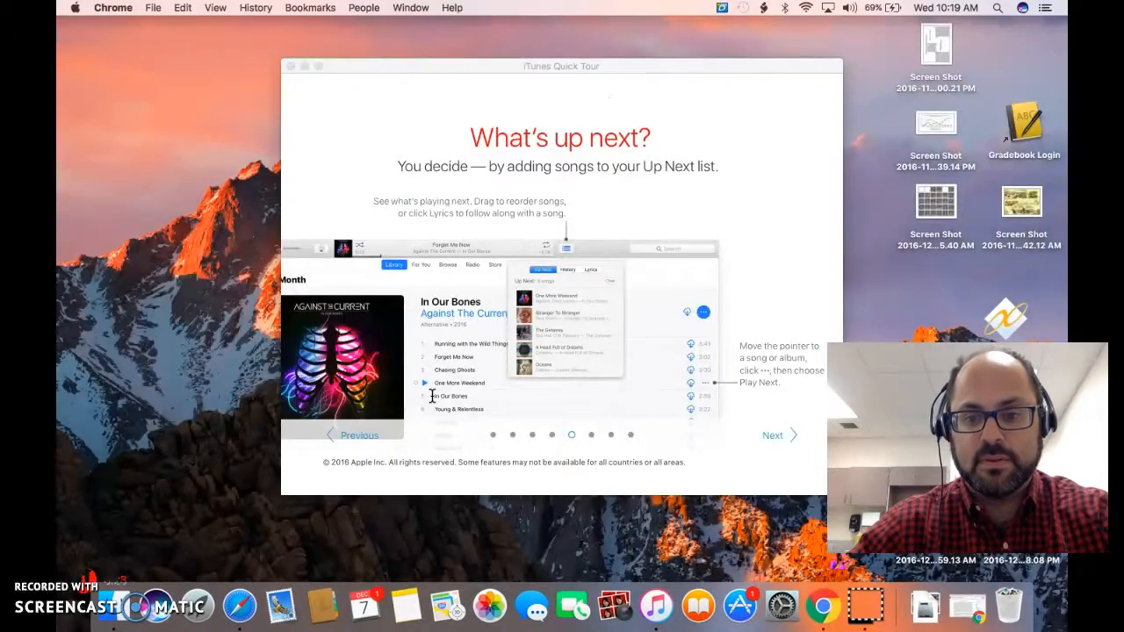
click(945, 610)
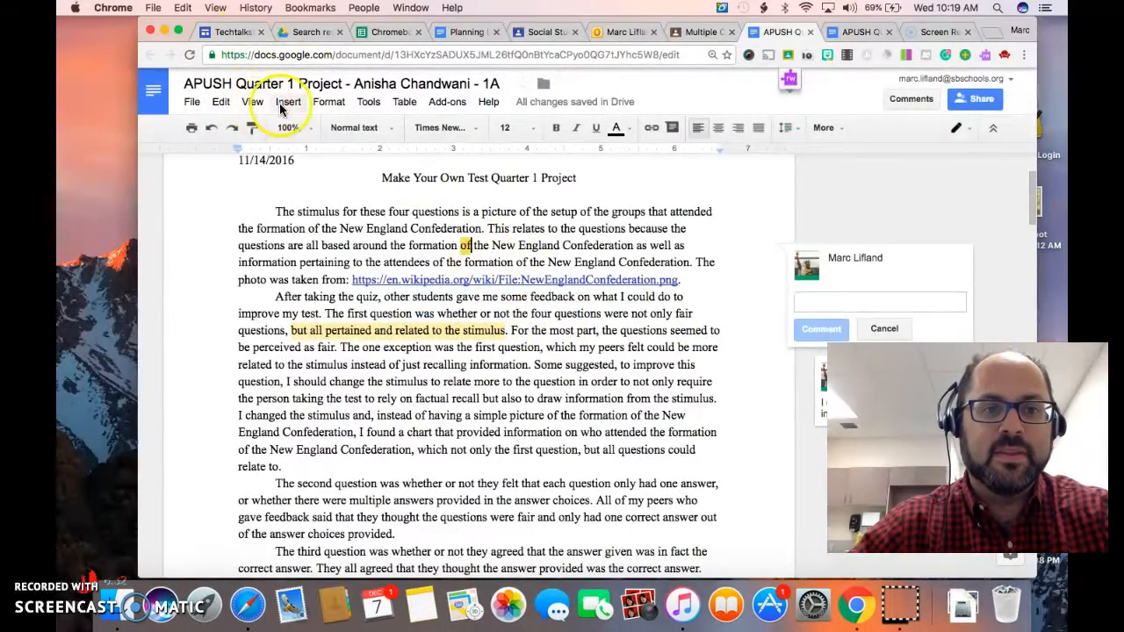
click(288, 102)
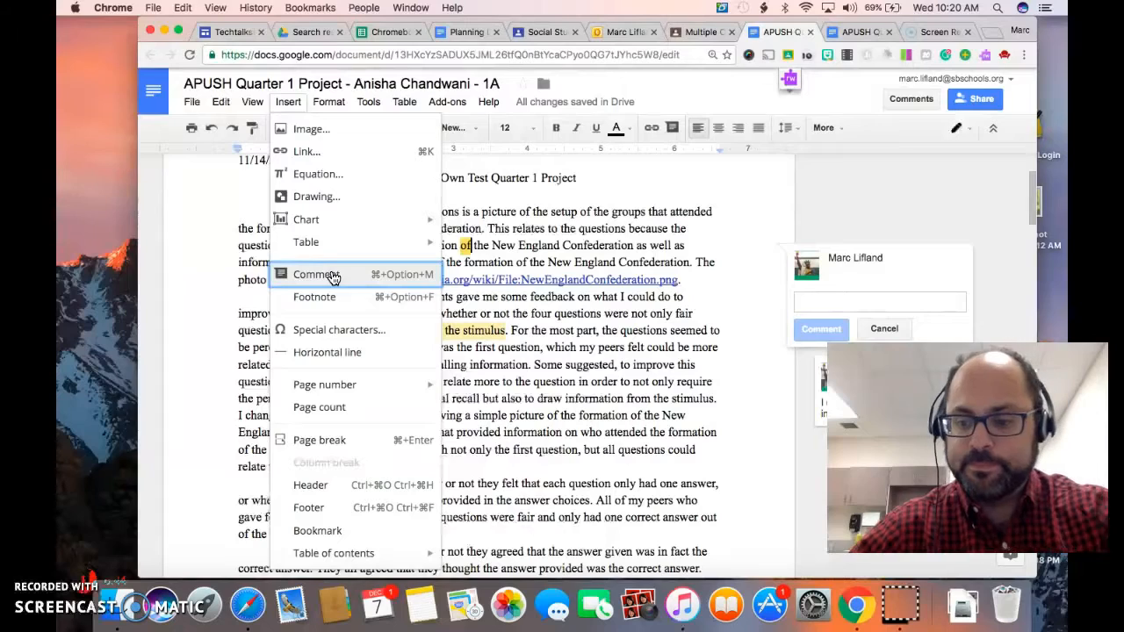
click(536, 354)
Start a comment on the whole "After taking the quiz" paragraph, cancel it and look over the editing and insertion commands.
triple_click(536, 354)
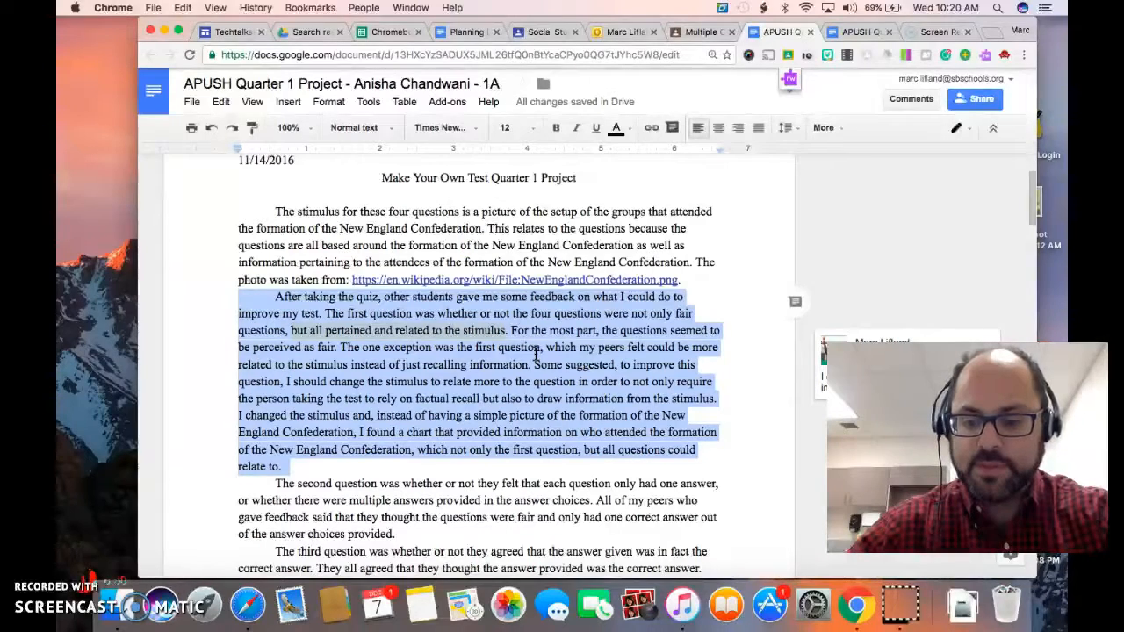
key(super+alt+m)
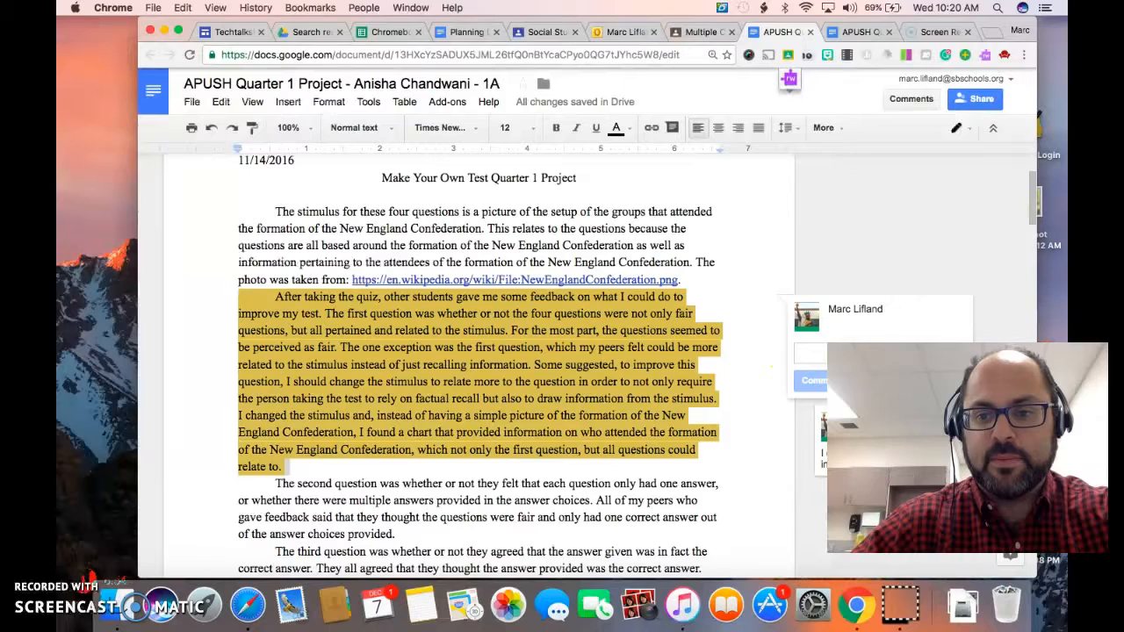
click(860, 381)
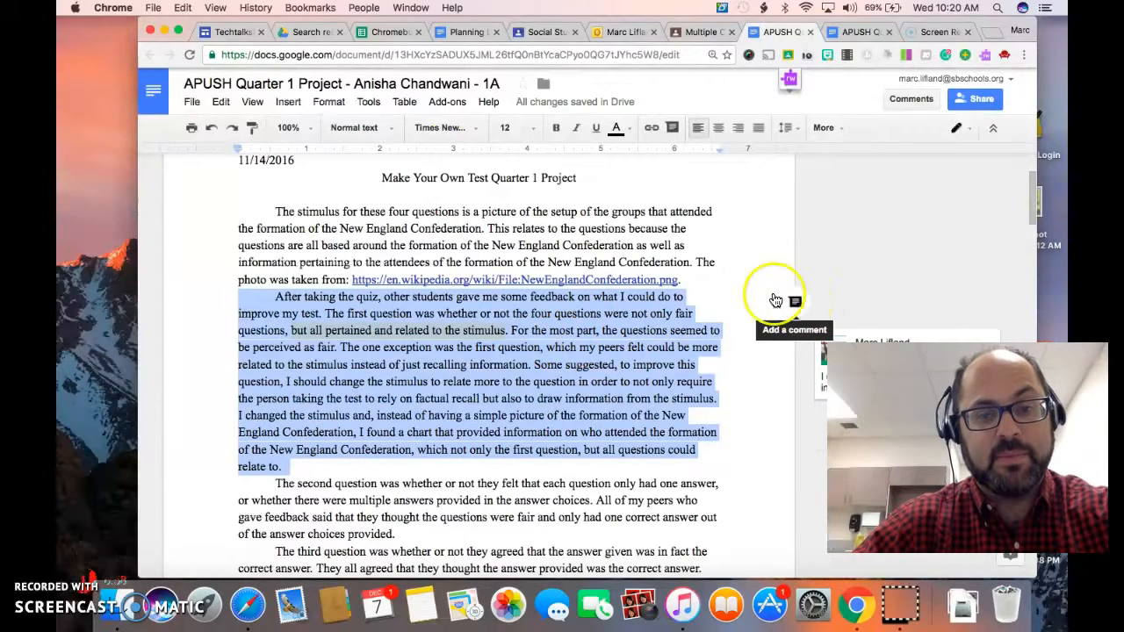
click(220, 102)
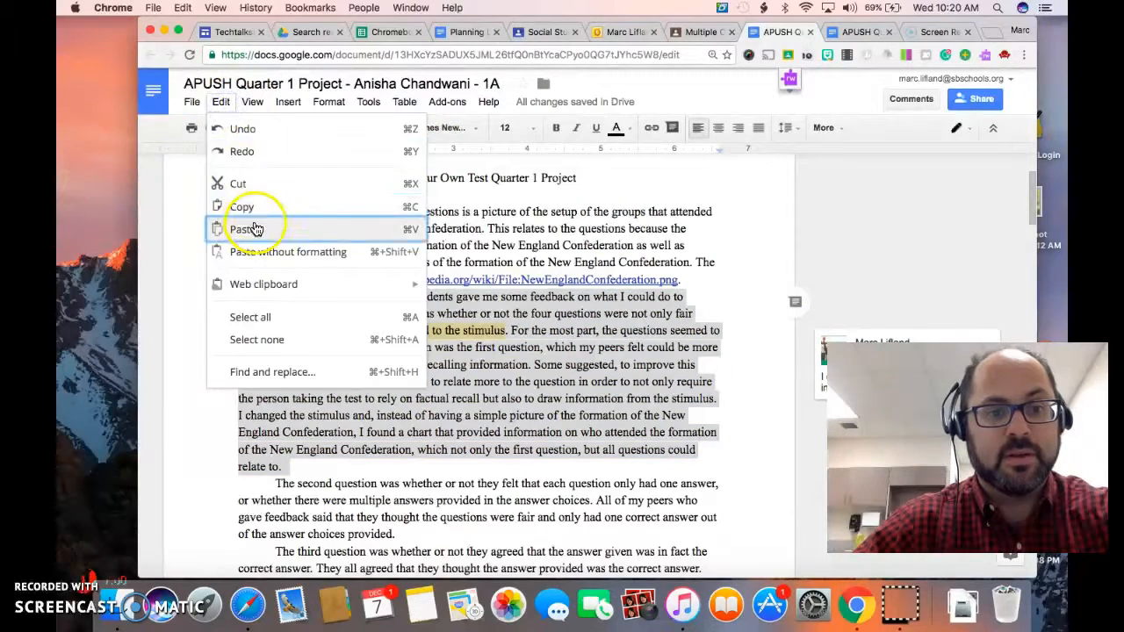
mouse_move(289, 106)
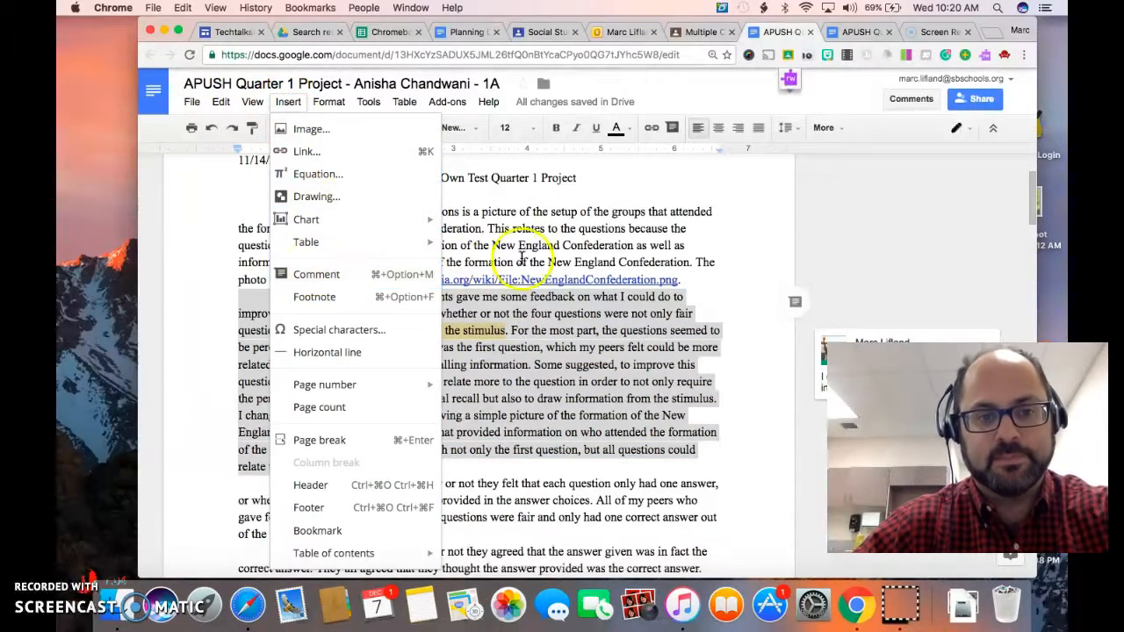
click(588, 266)
Review the teacher's comments on the highlighted passages, from the stimulus remark through the historical thinking skills paragraphs.
click(407, 330)
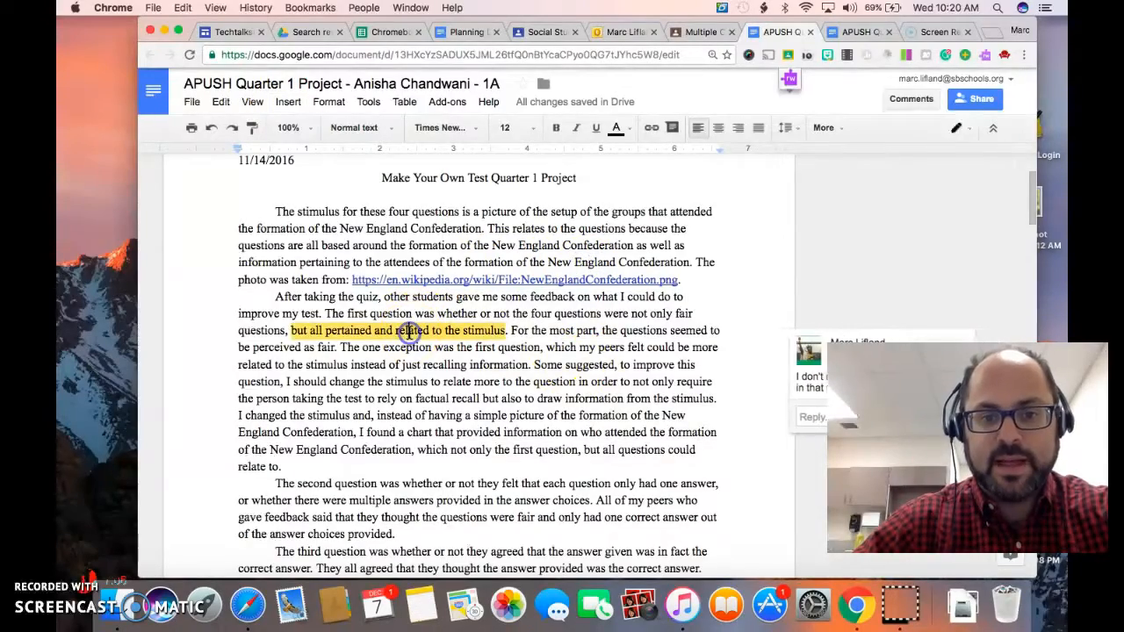
scroll(615, 369, down, 10)
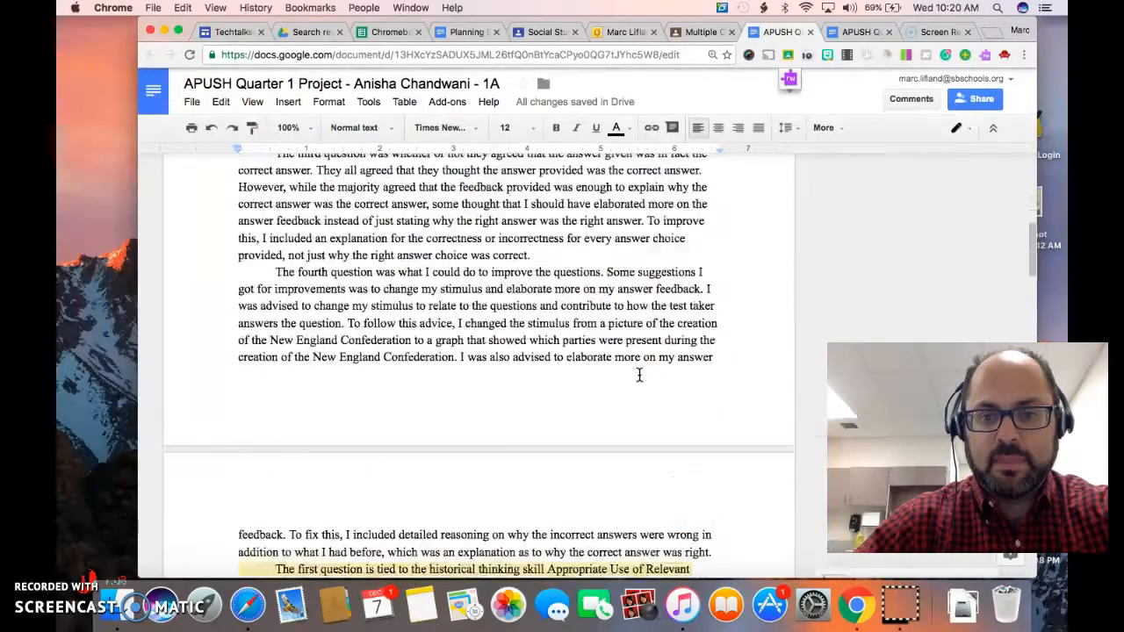
scroll(545, 346, down, 5)
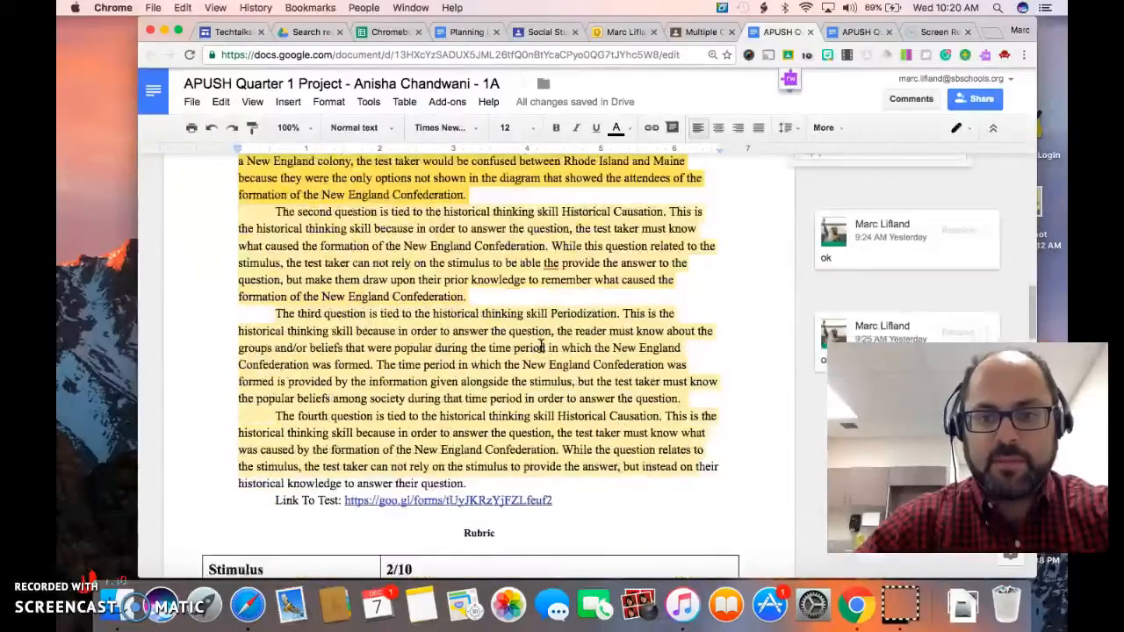
scroll(496, 191, up, 2)
scroll(474, 263, down, 6)
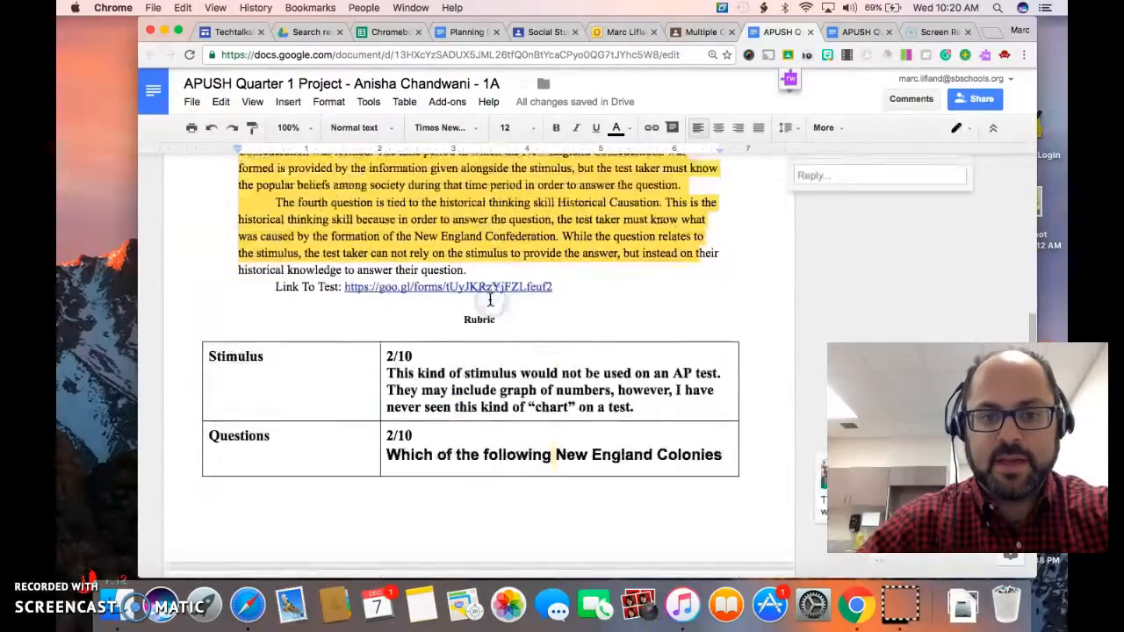
Examine the rubric table's scores and feedback from the Stimulus row through the quiz questions down to the Total row.
click(448, 293)
scroll(448, 290, down, 3)
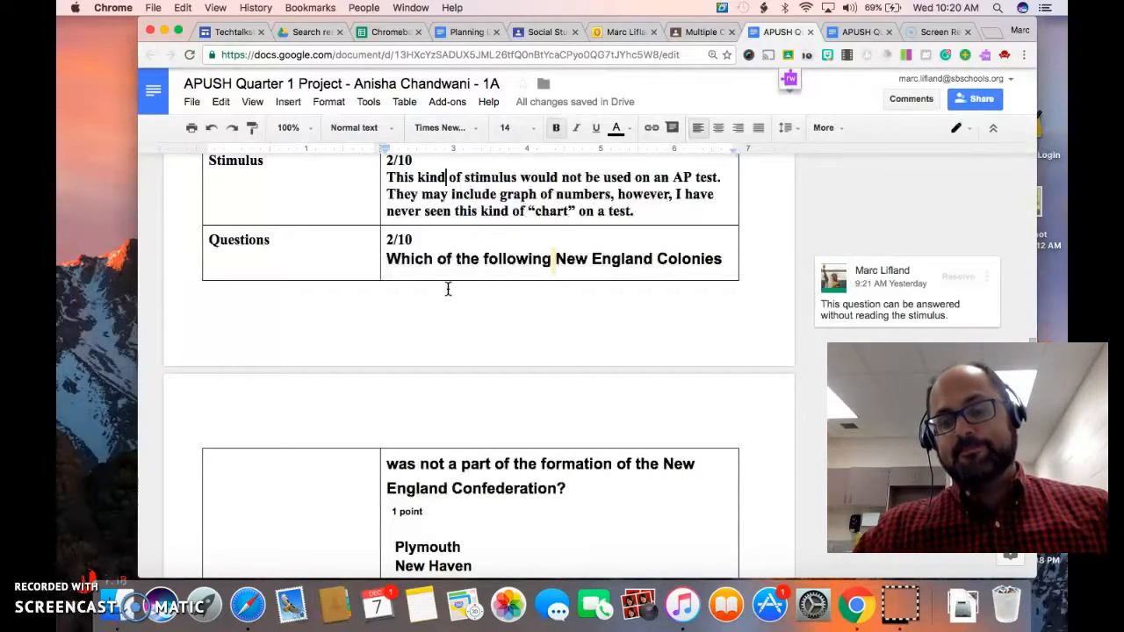
scroll(448, 289, up, 3)
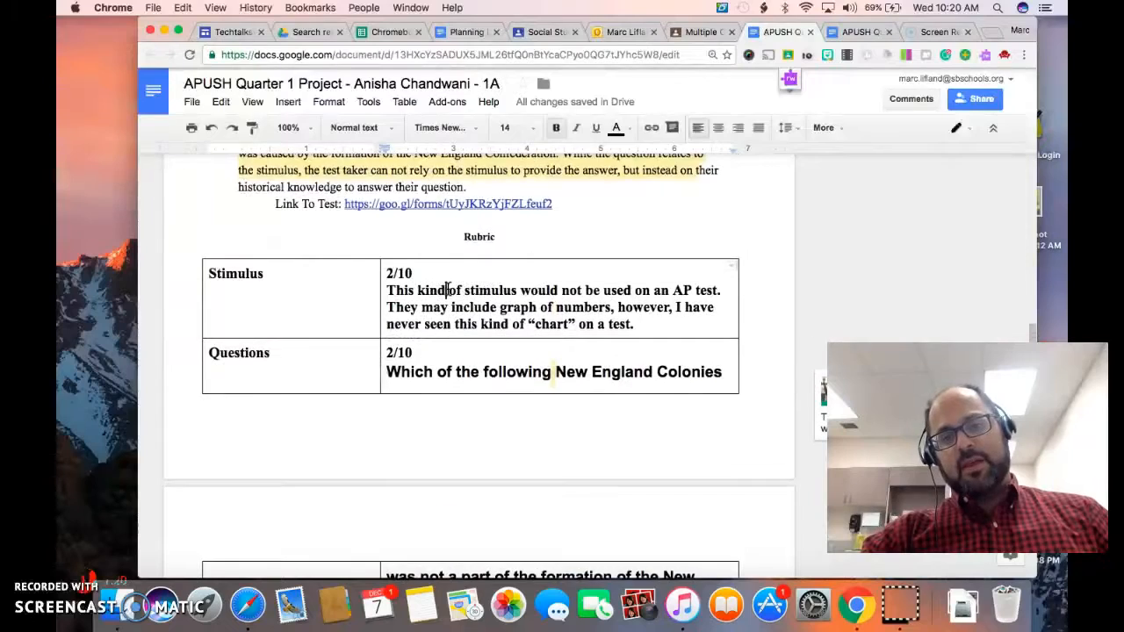
scroll(448, 289, down, 2)
scroll(448, 289, down, 9)
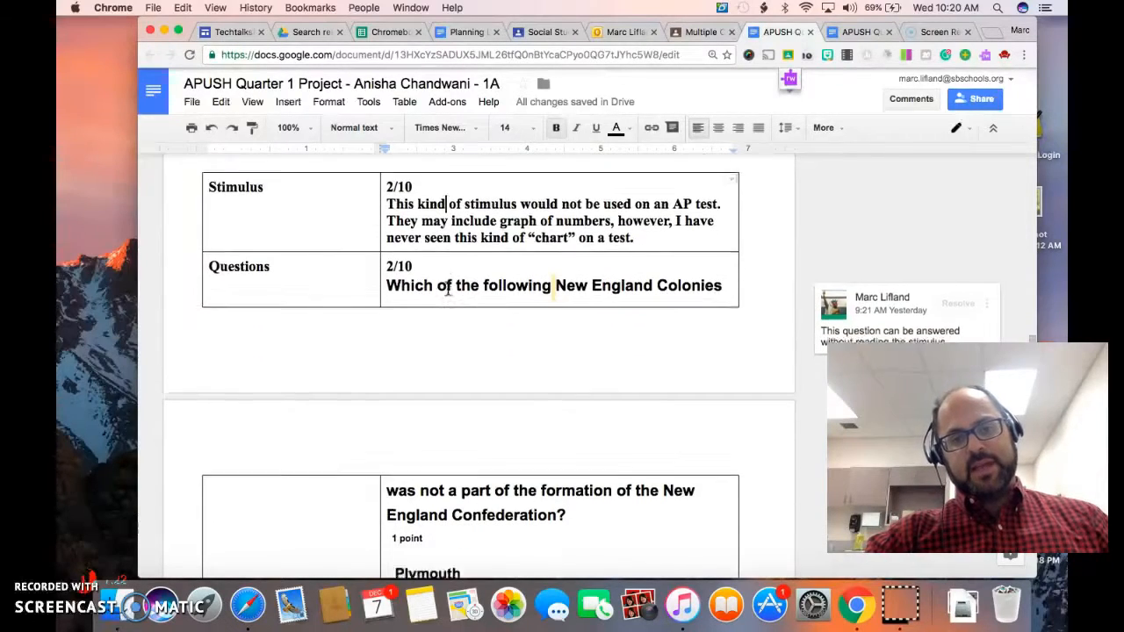
scroll(448, 289, down, 12)
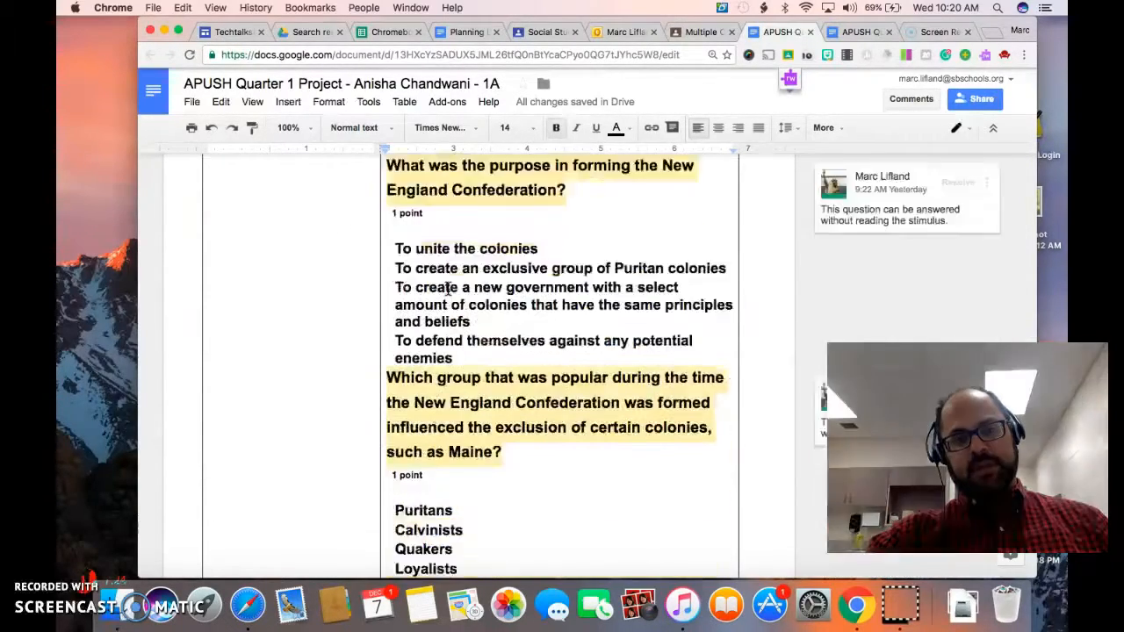
scroll(448, 288, down, 10)
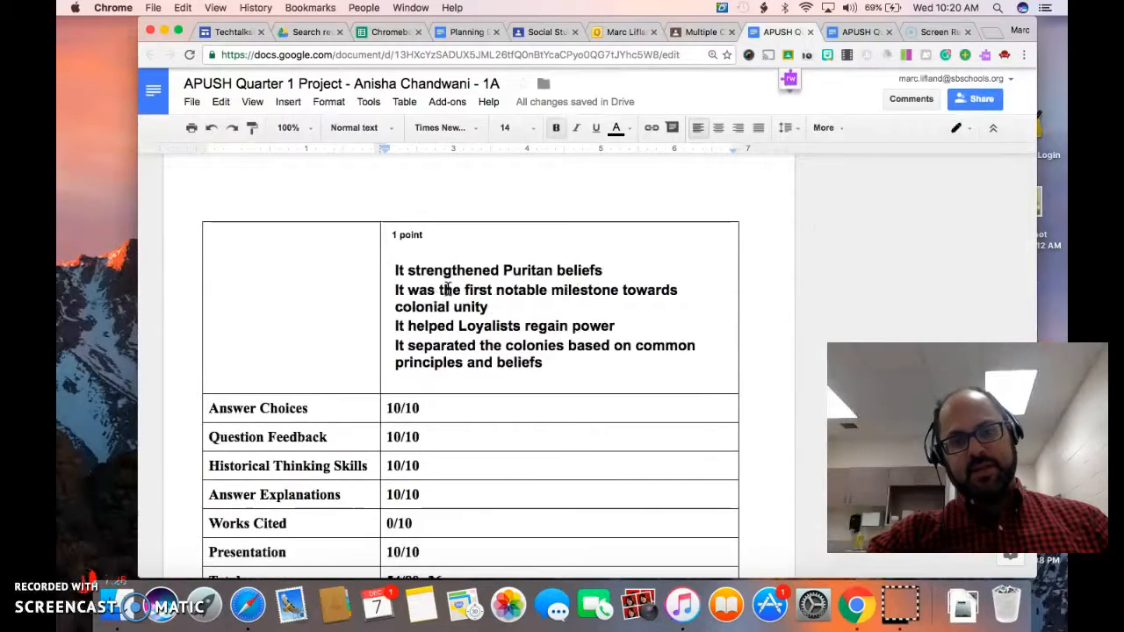
click(410, 376)
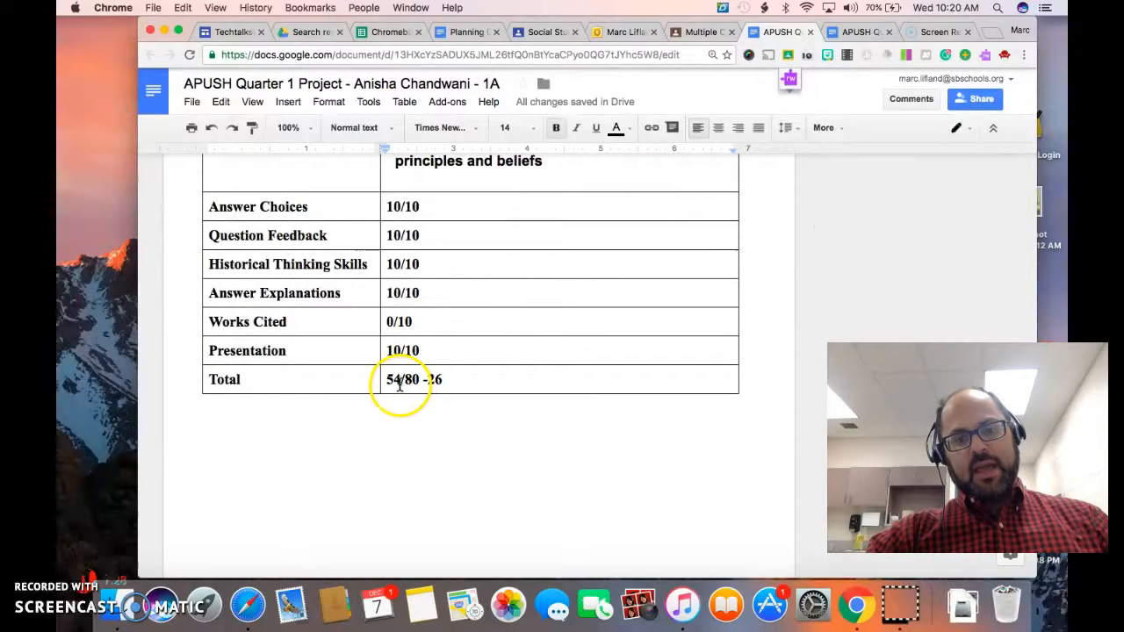
click(396, 380)
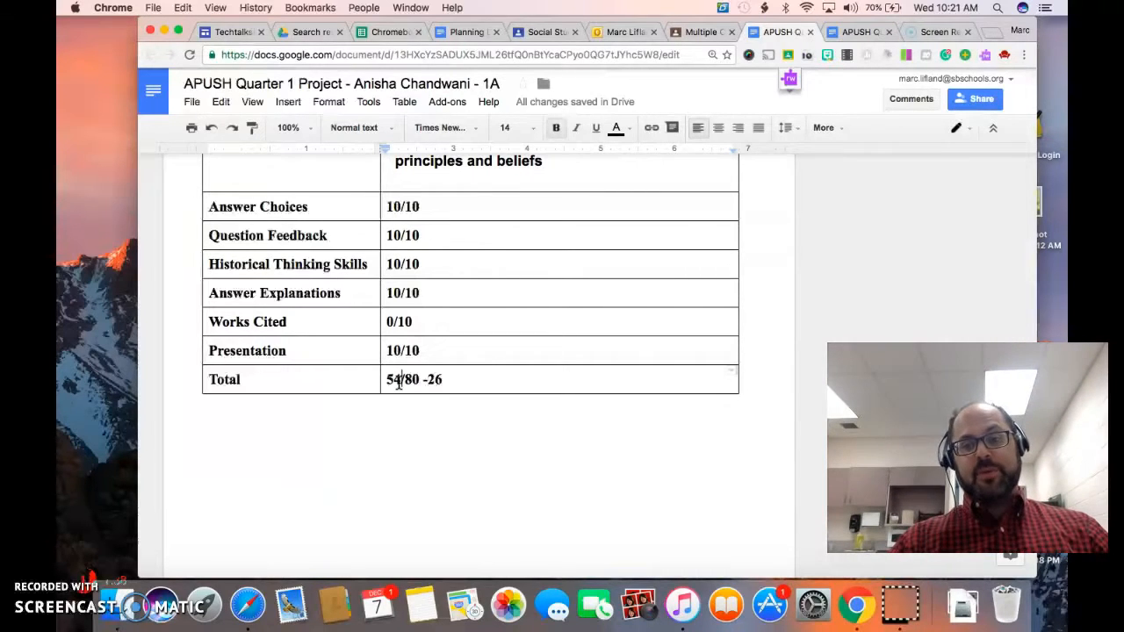
click(400, 379)
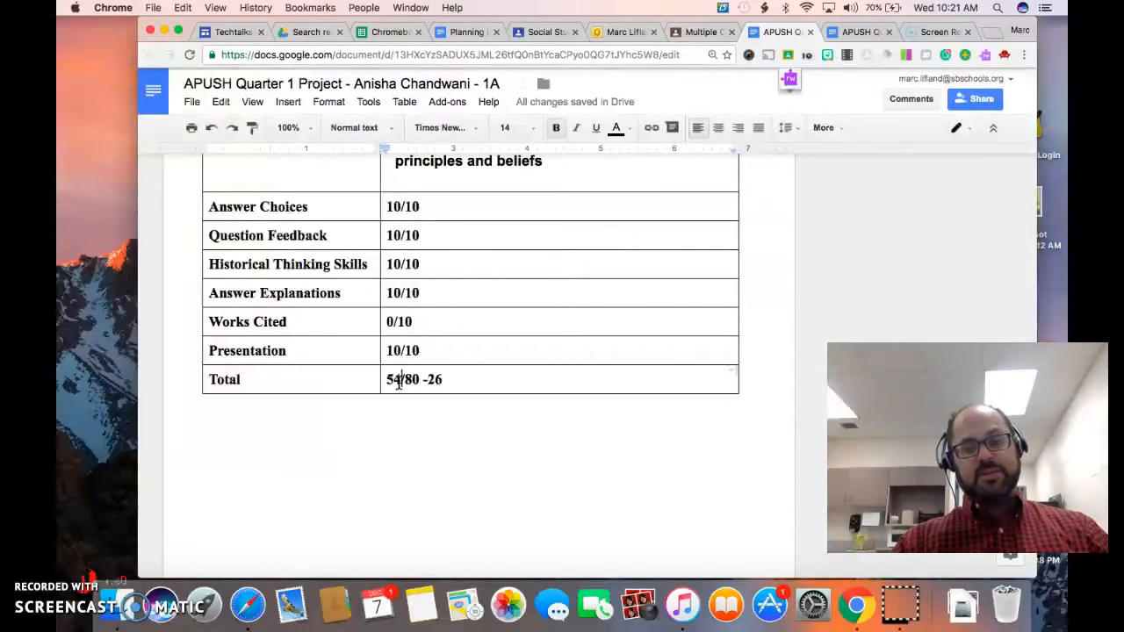
Switch back to Google Classroom, to the student's submission in the Multiple Choice Questions assignment.
scroll(694, 215, up, 1)
scroll(694, 215, up, 5)
click(691, 32)
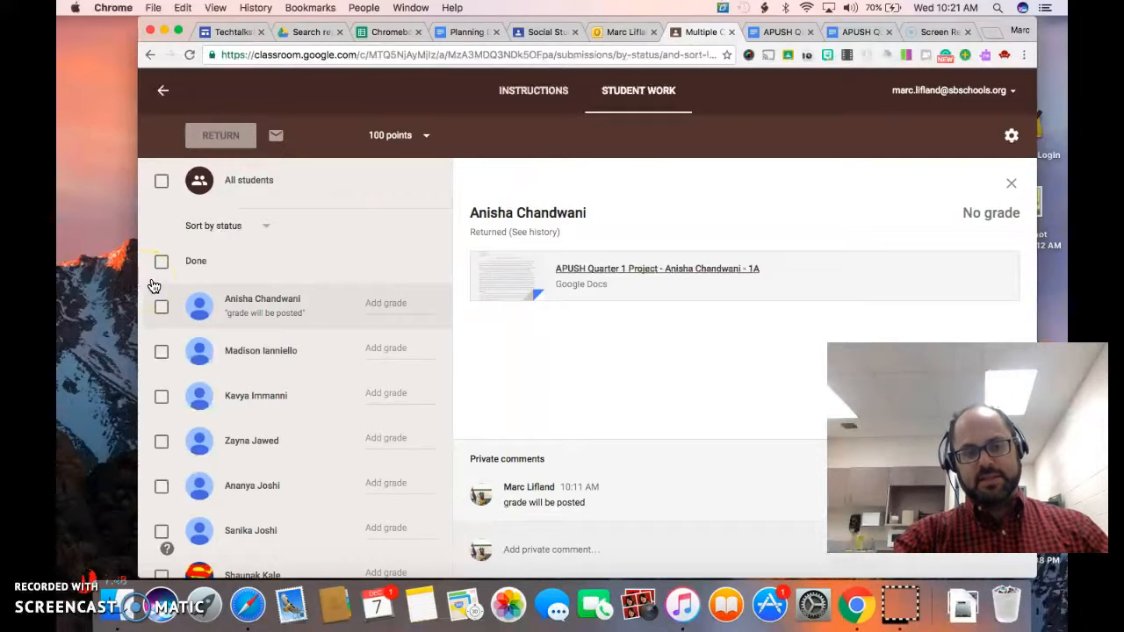
click(161, 307)
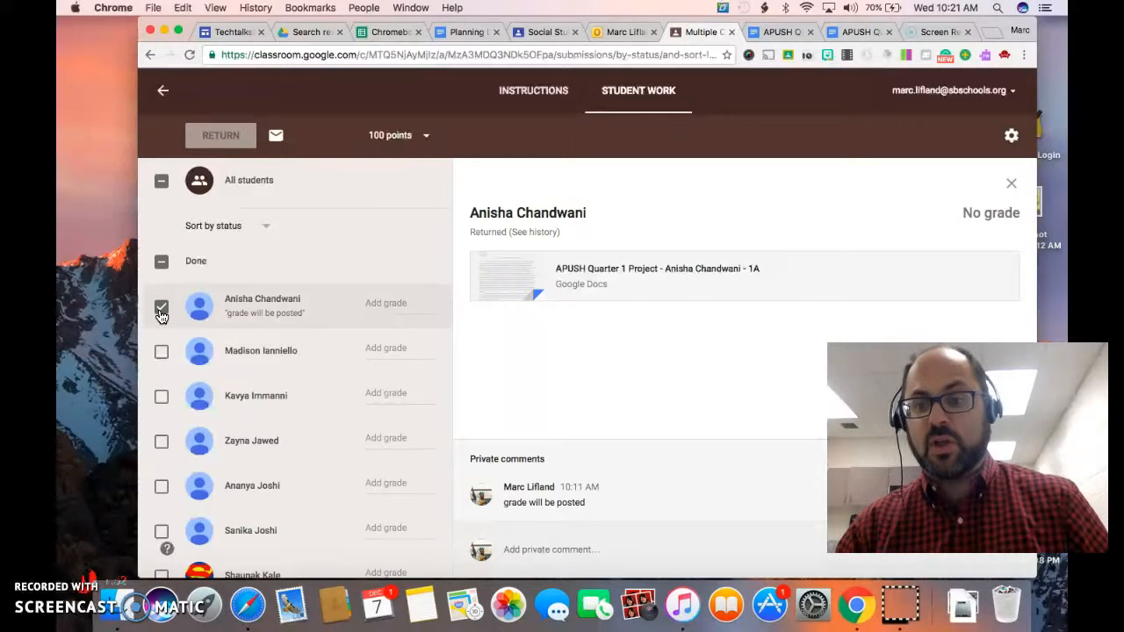
click(162, 261)
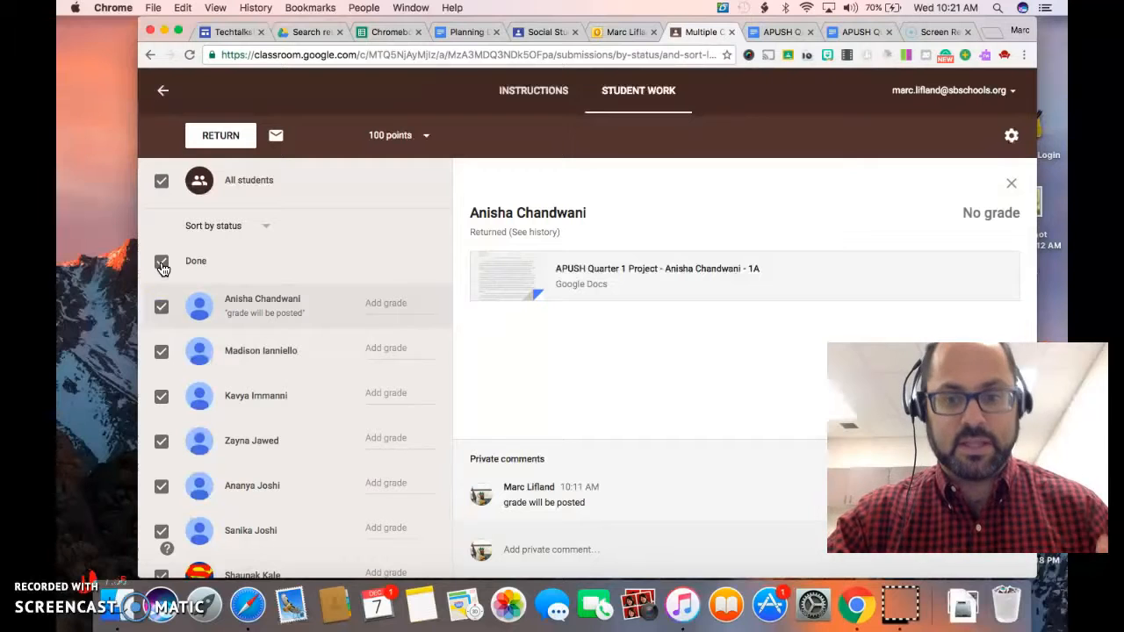
click(161, 306)
click(162, 262)
click(162, 262)
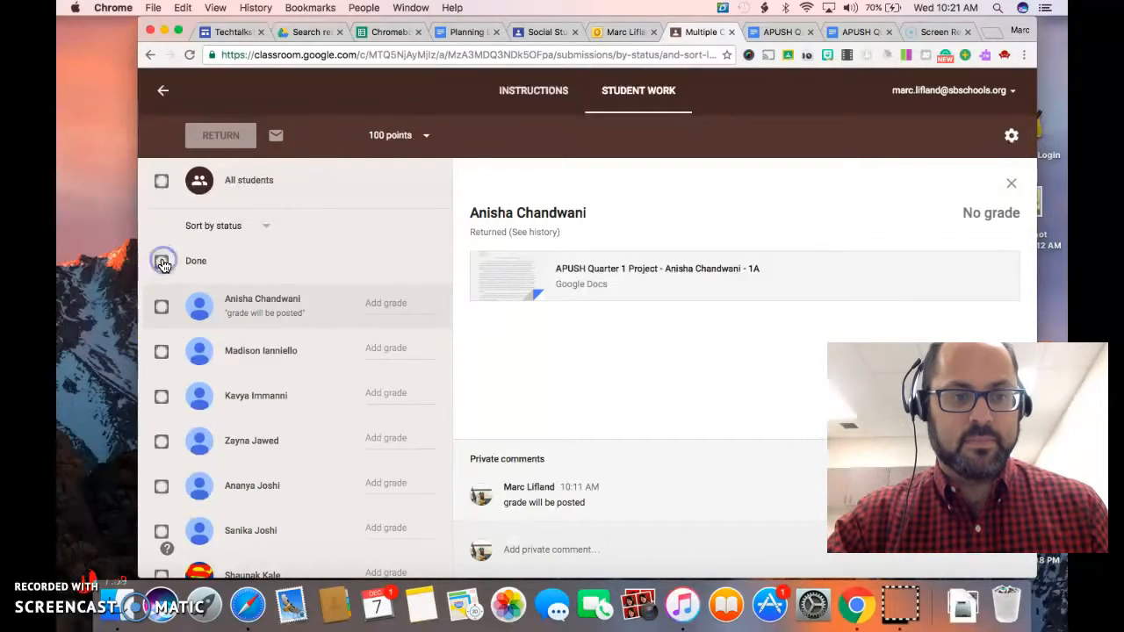
Select the first student, enter a grade of 54, and select all the students under Done.
click(162, 308)
click(367, 300)
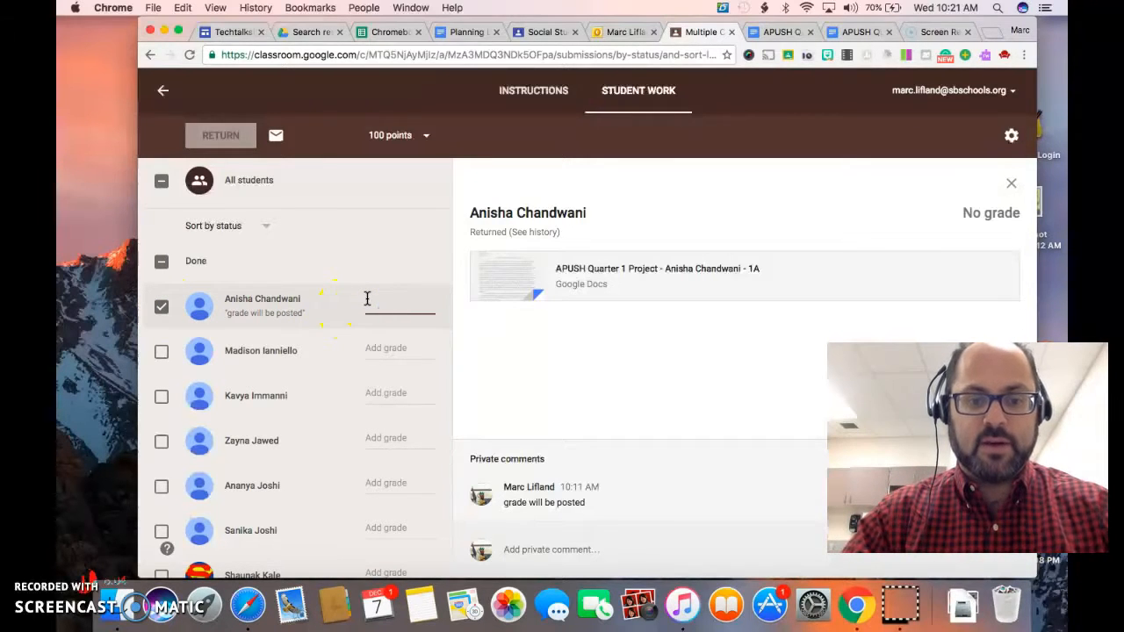
text(54/100)
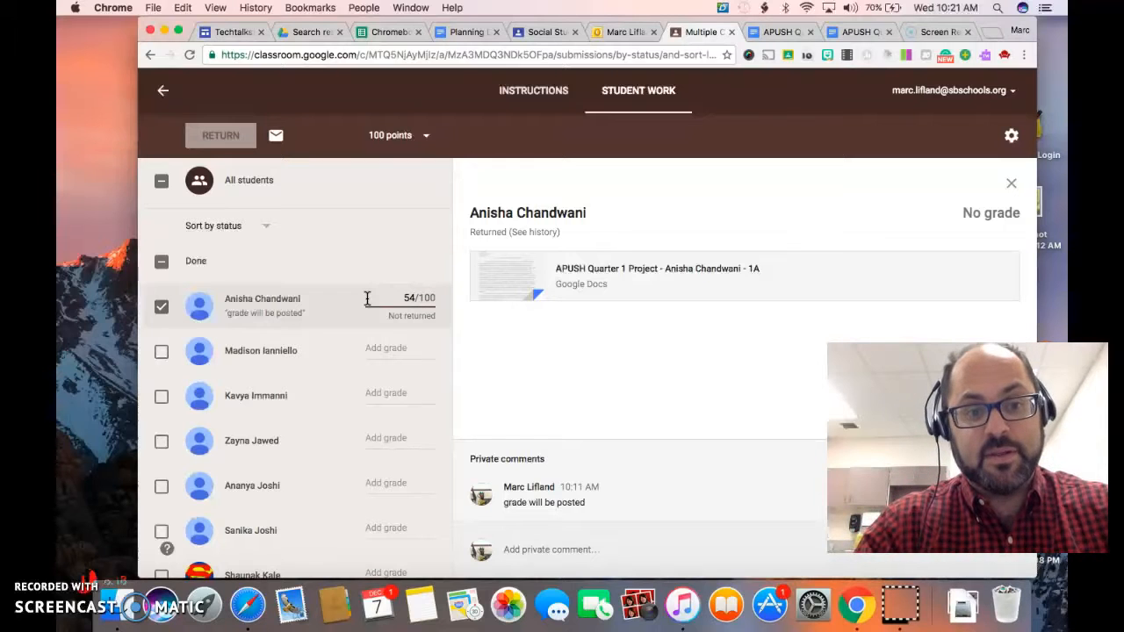
click(316, 314)
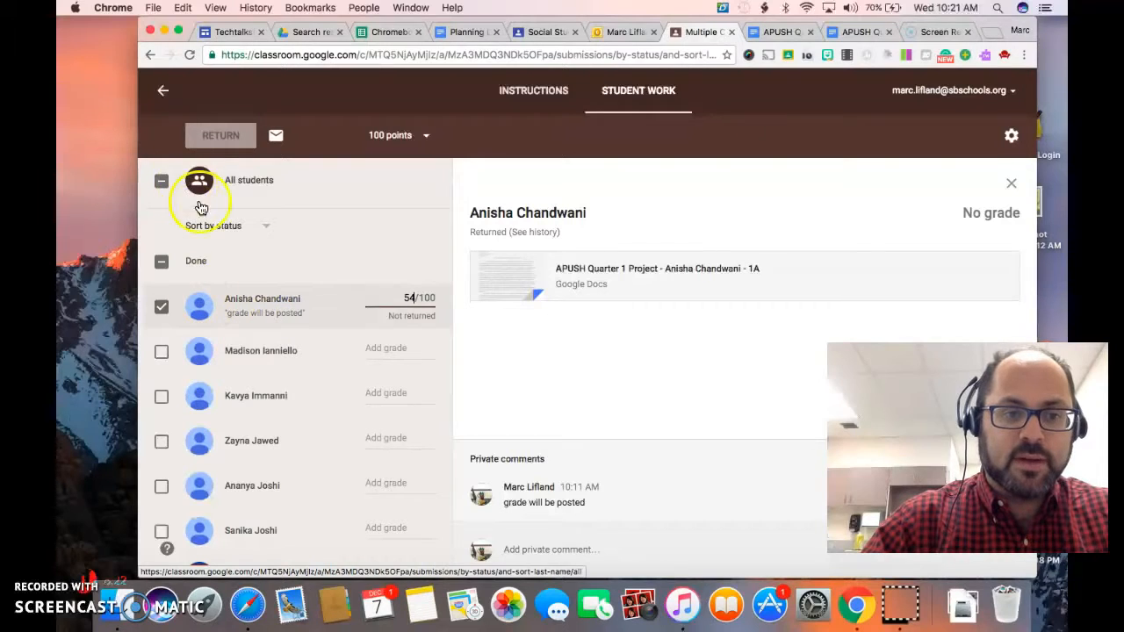
click(162, 261)
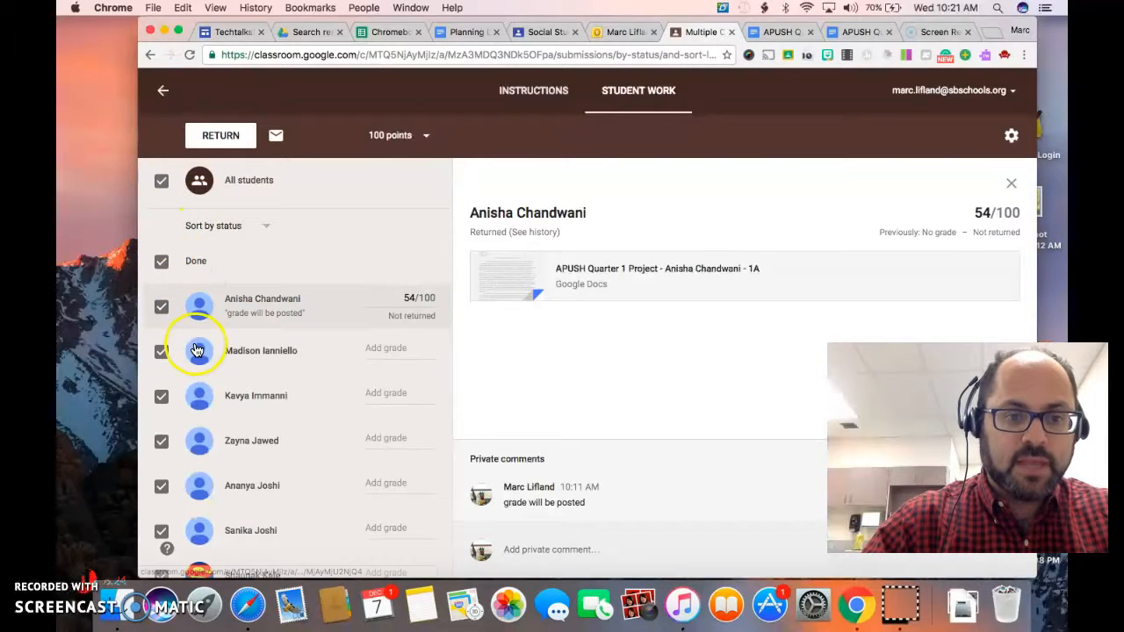
Replace the text of the existing private comment on the first student's submission with "54/80" and save it.
click(575, 501)
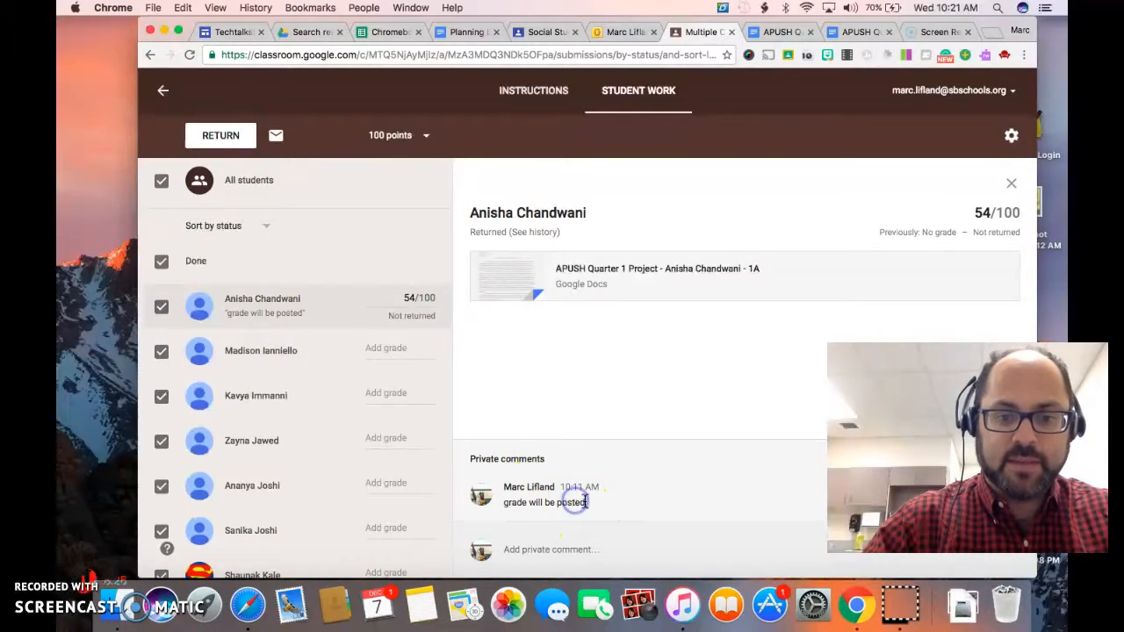
drag(930, 456, 964, 225)
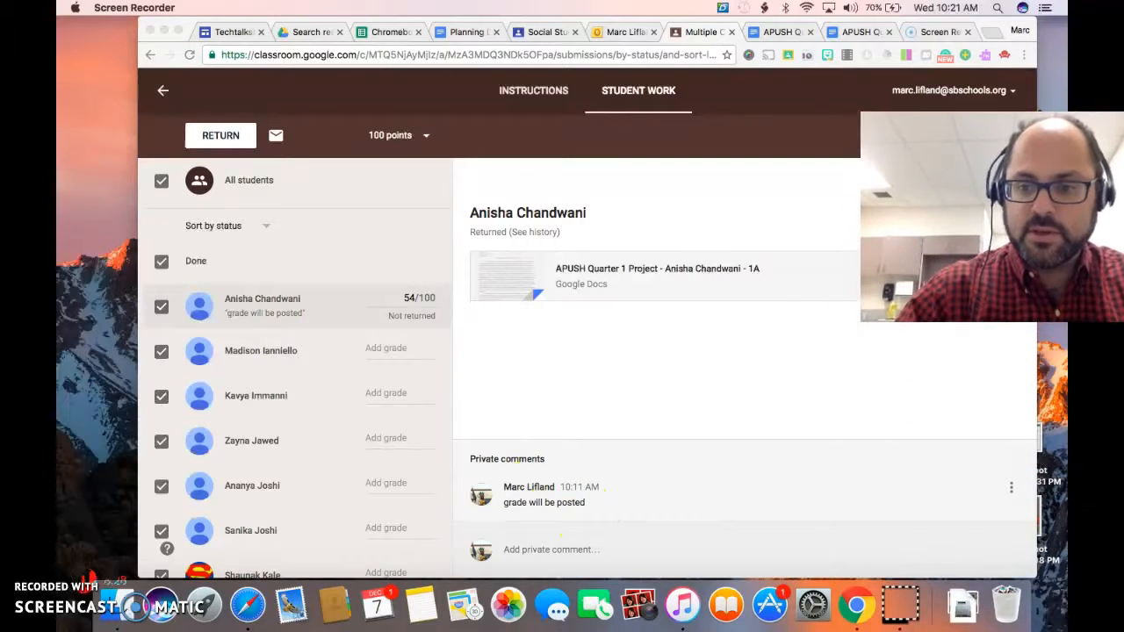
click(1010, 489)
click(1012, 492)
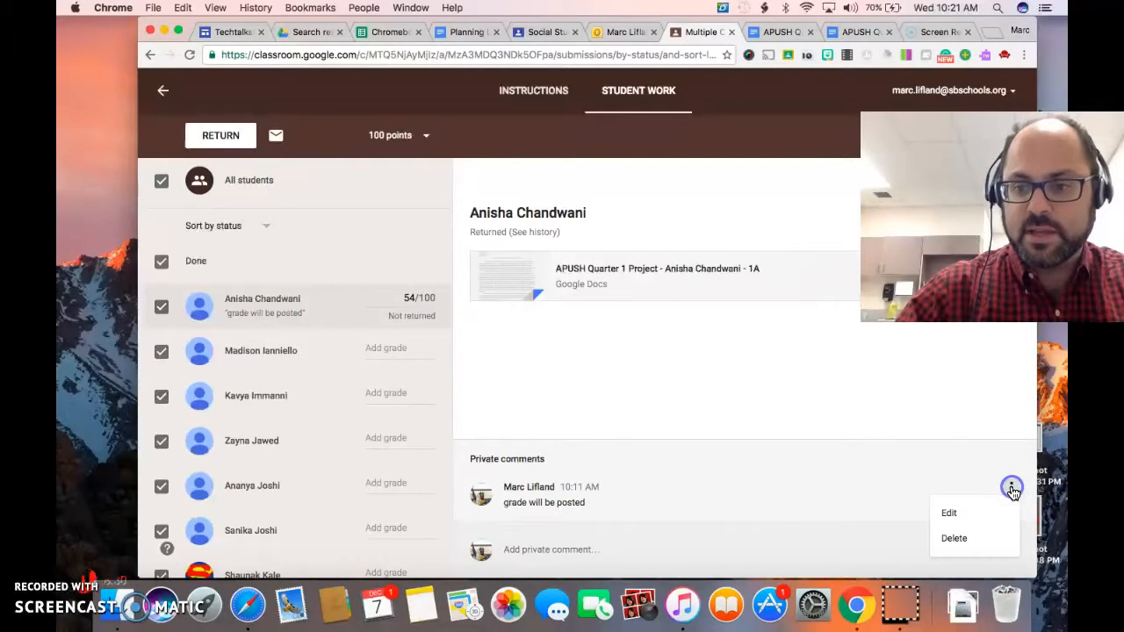
click(969, 516)
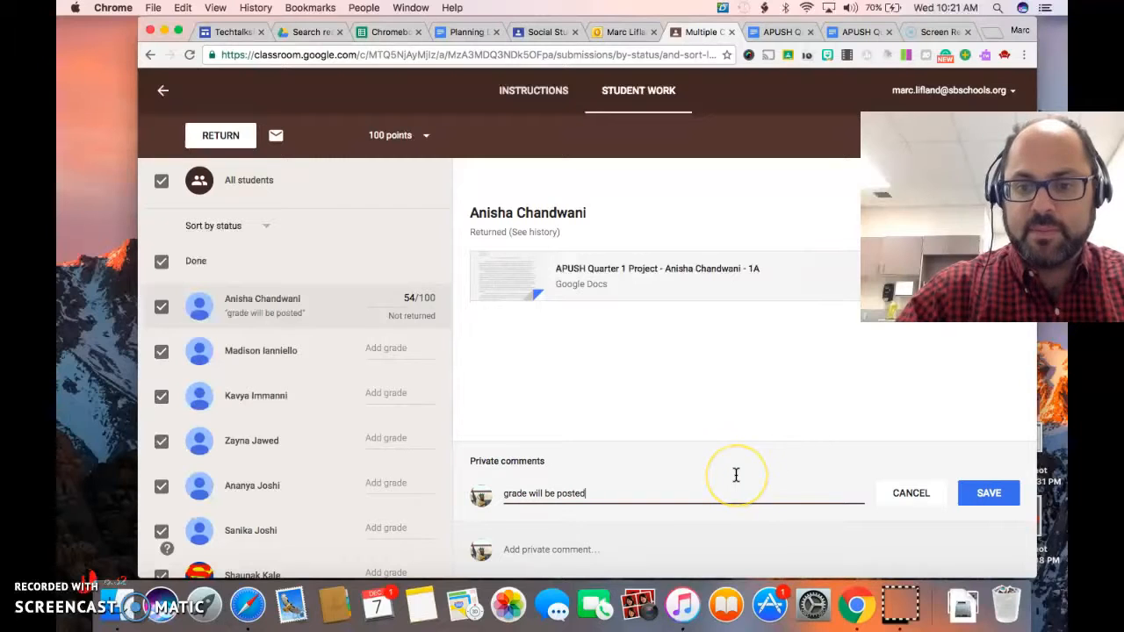
key(BackSpace)
key(BackSpace)
key(BackSpace)
key(BackSpace)
key(BackSpace)
key(BackSpace)
key(BackSpace)
key(BackSpace)
key(BackSpace)
key(BackSpace)
key(BackSpace)
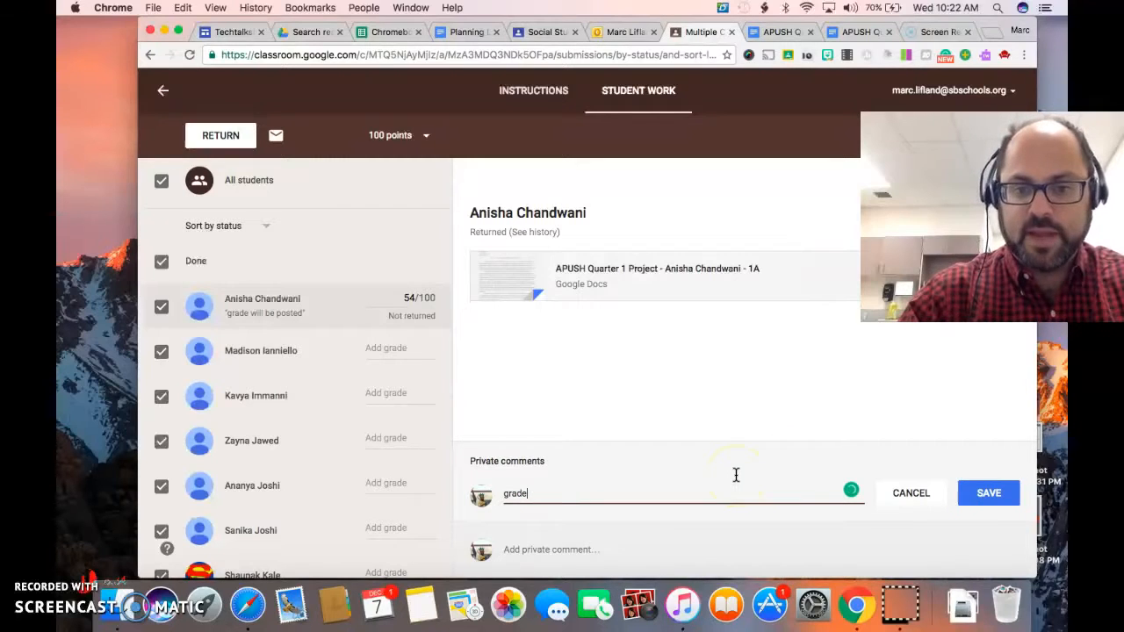
text(54/80)
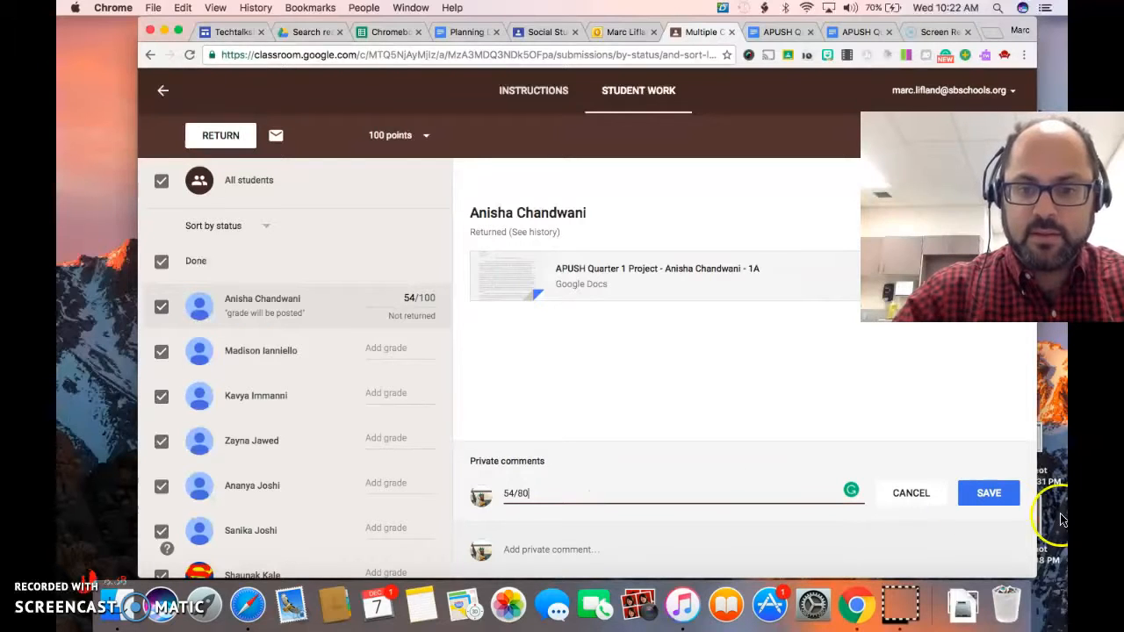
click(981, 493)
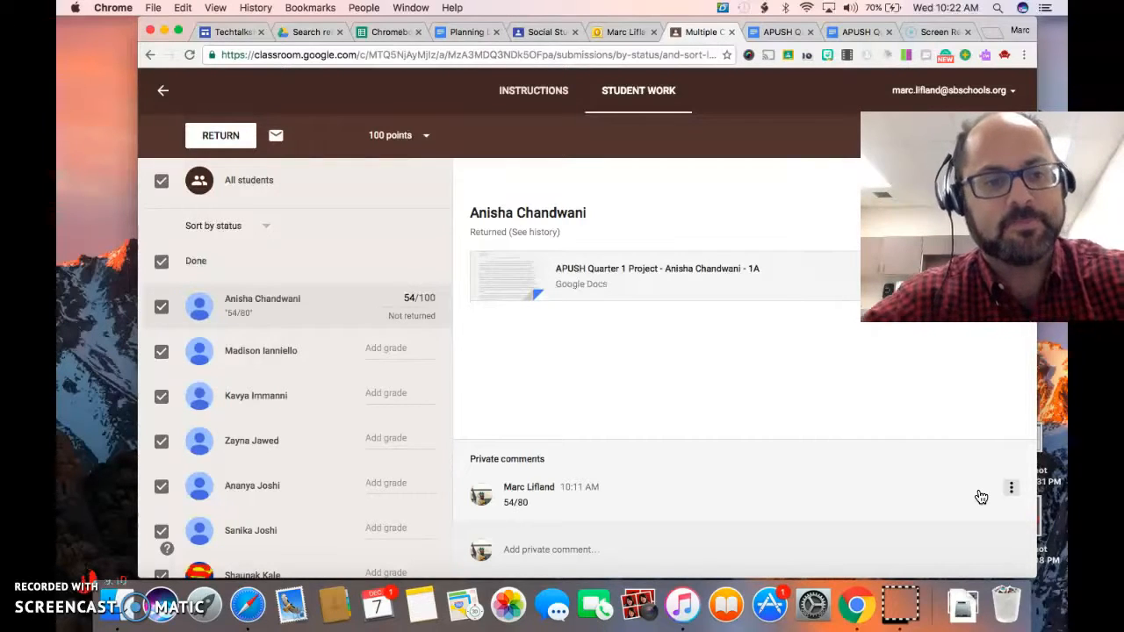
Clear the selection of all the Done students and show the second student's submission.
click(162, 347)
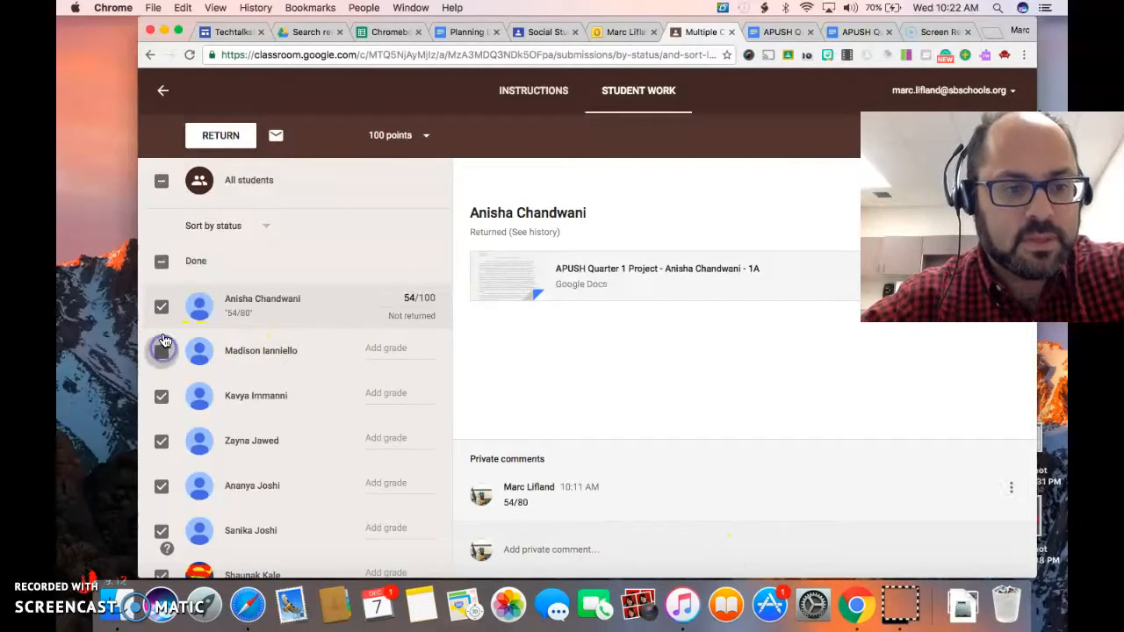
click(161, 262)
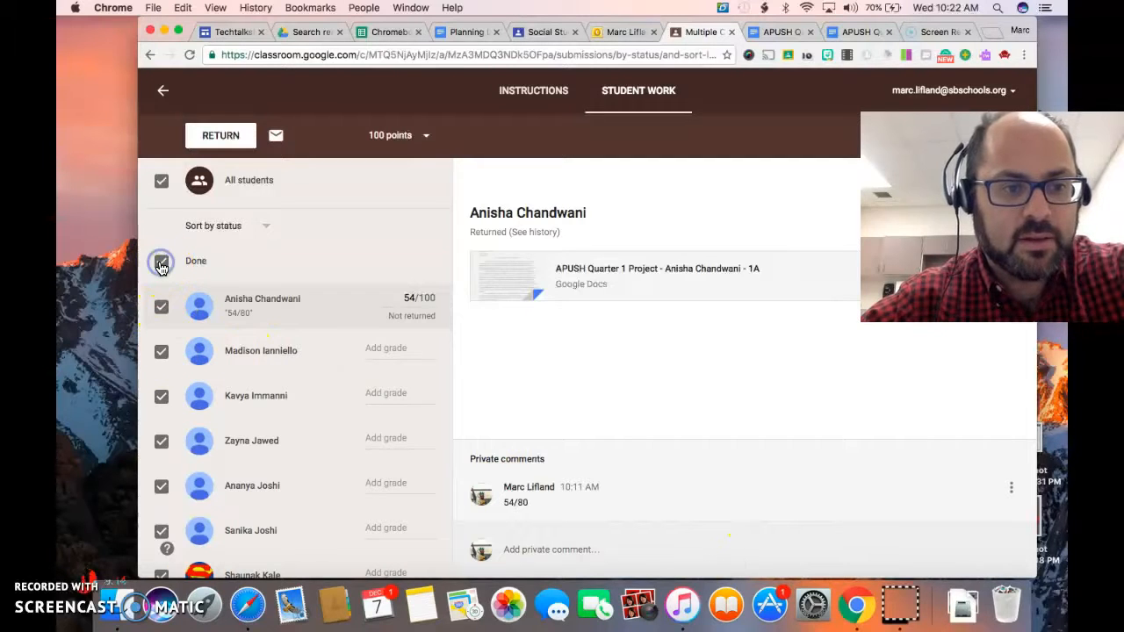
click(161, 263)
click(284, 360)
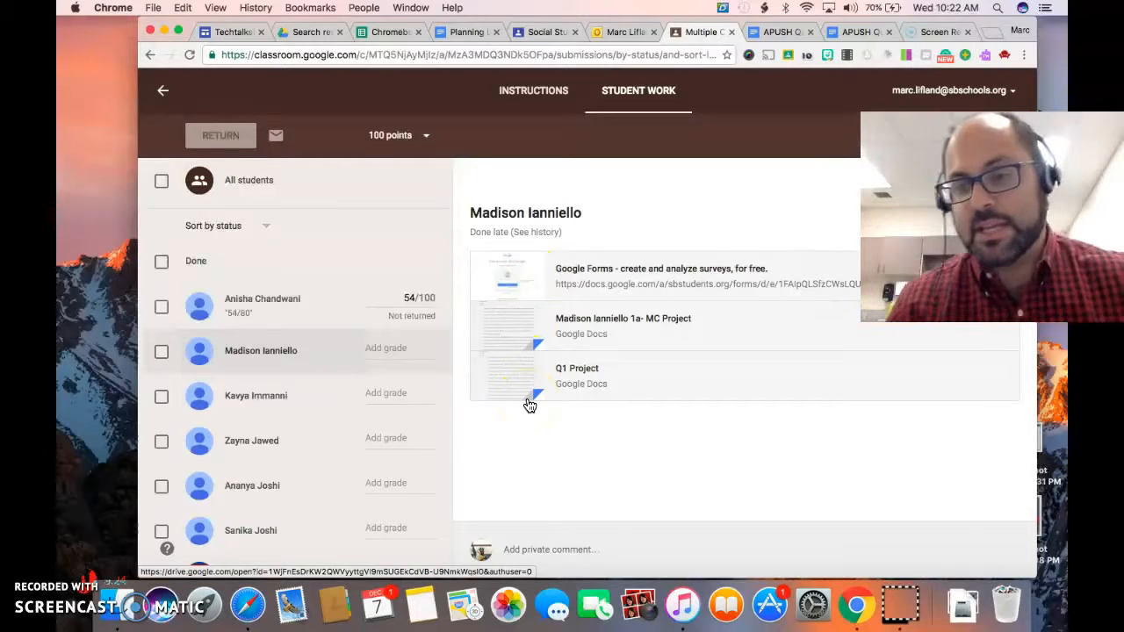
Open the second student's Q1 Project document, review it down to the rubric table's Total row, and return to Google Classroom.
click(505, 375)
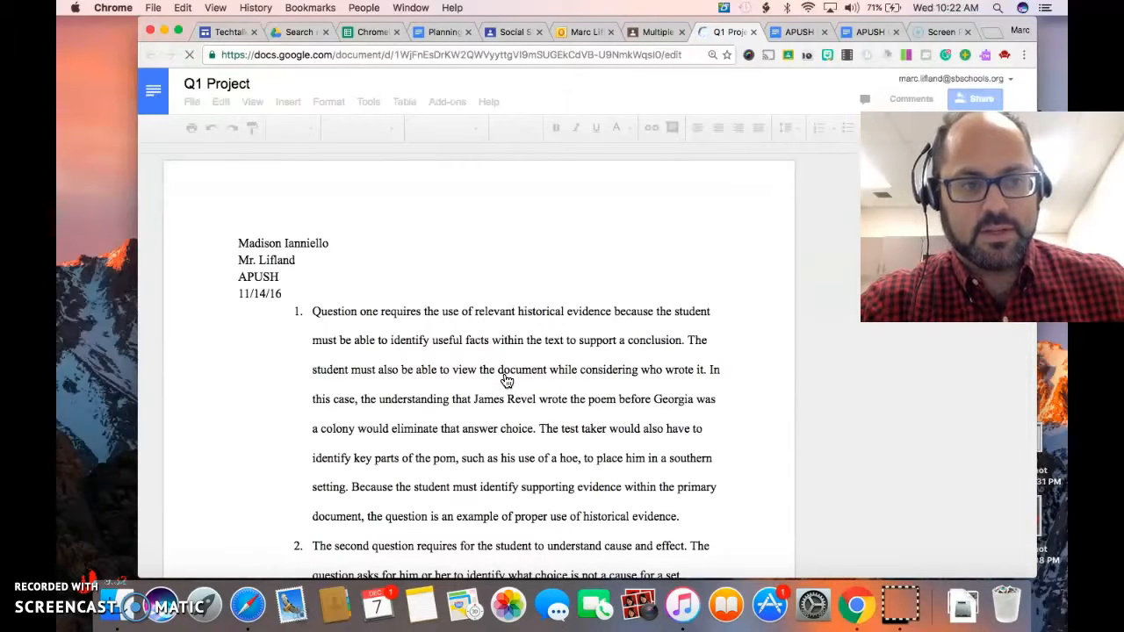
scroll(506, 379, down, 3)
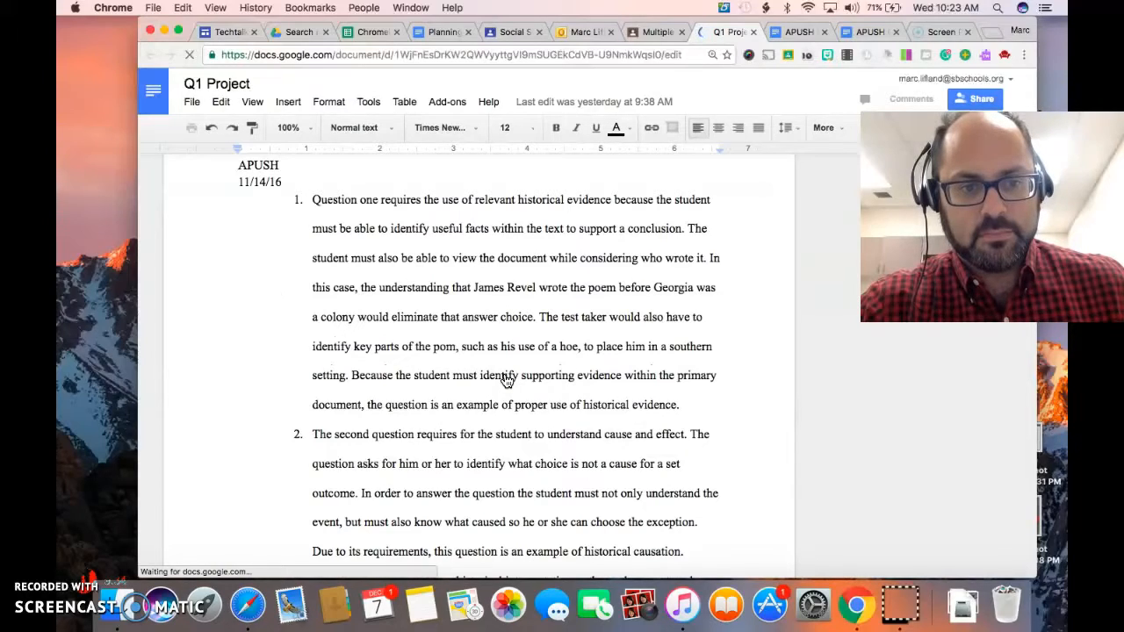
scroll(506, 380, down, 20)
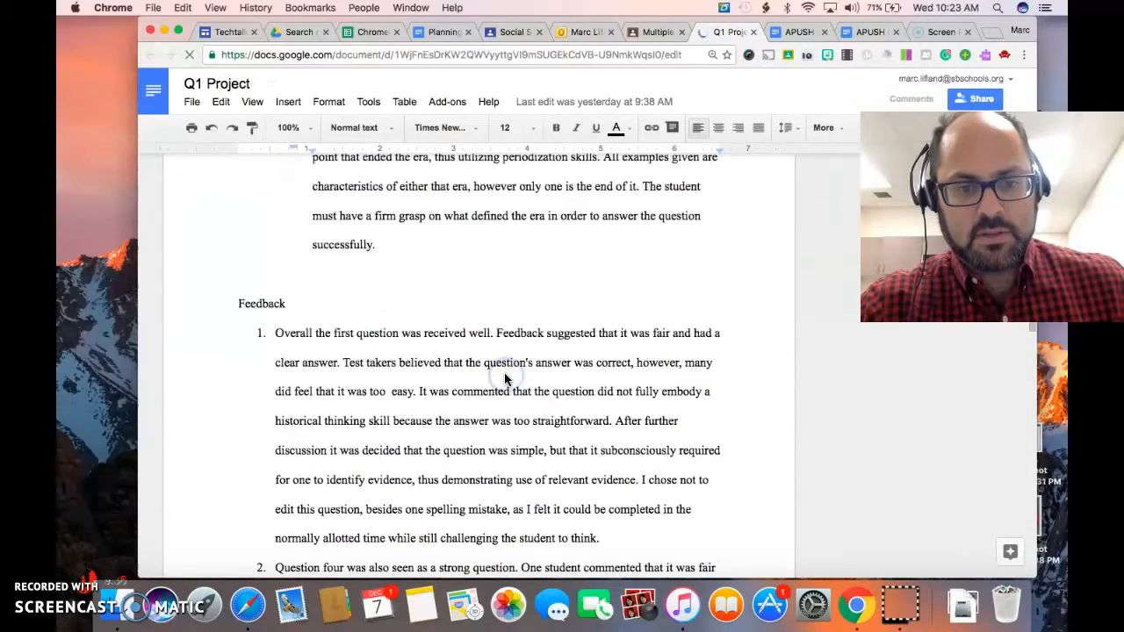
scroll(505, 380, down, 10)
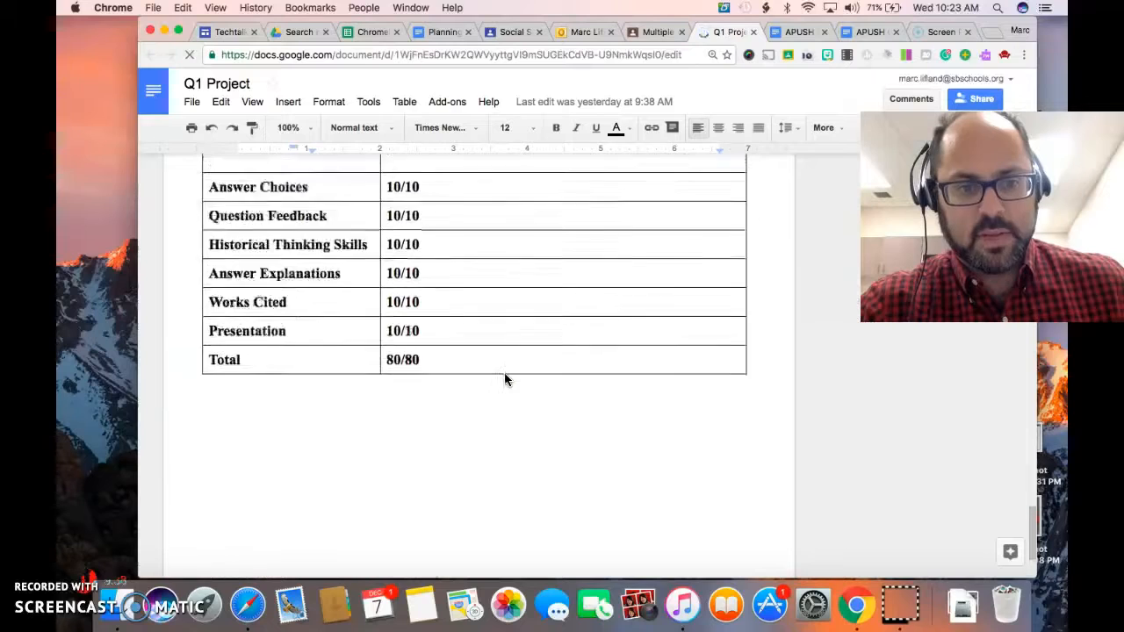
scroll(505, 379, up, 4)
scroll(504, 379, down, 4)
scroll(504, 379, up, 5)
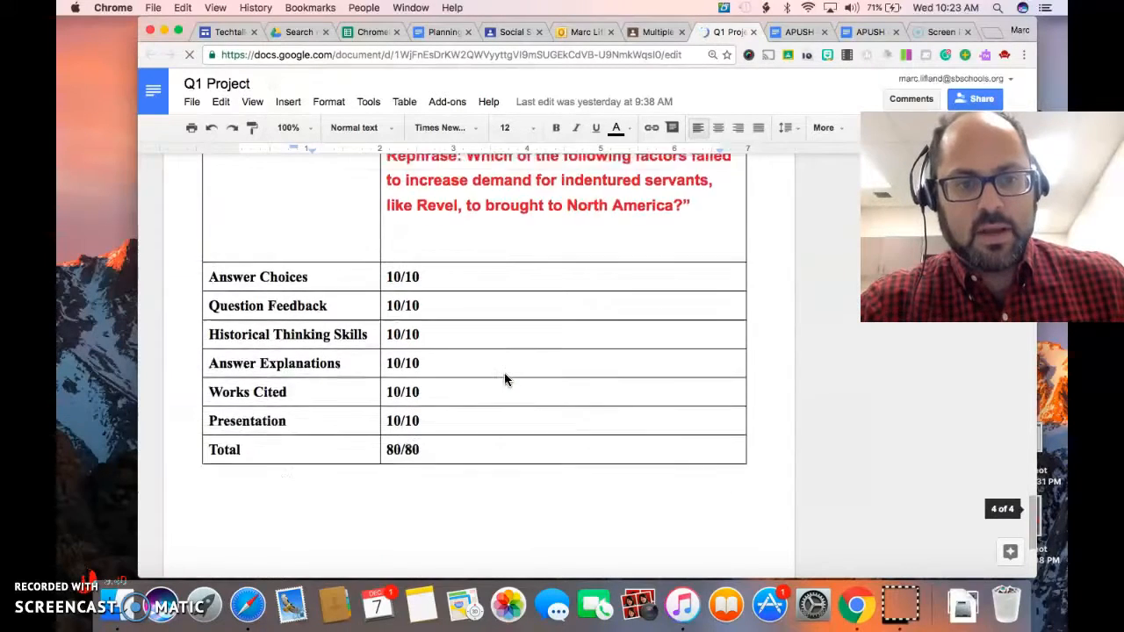
click(651, 31)
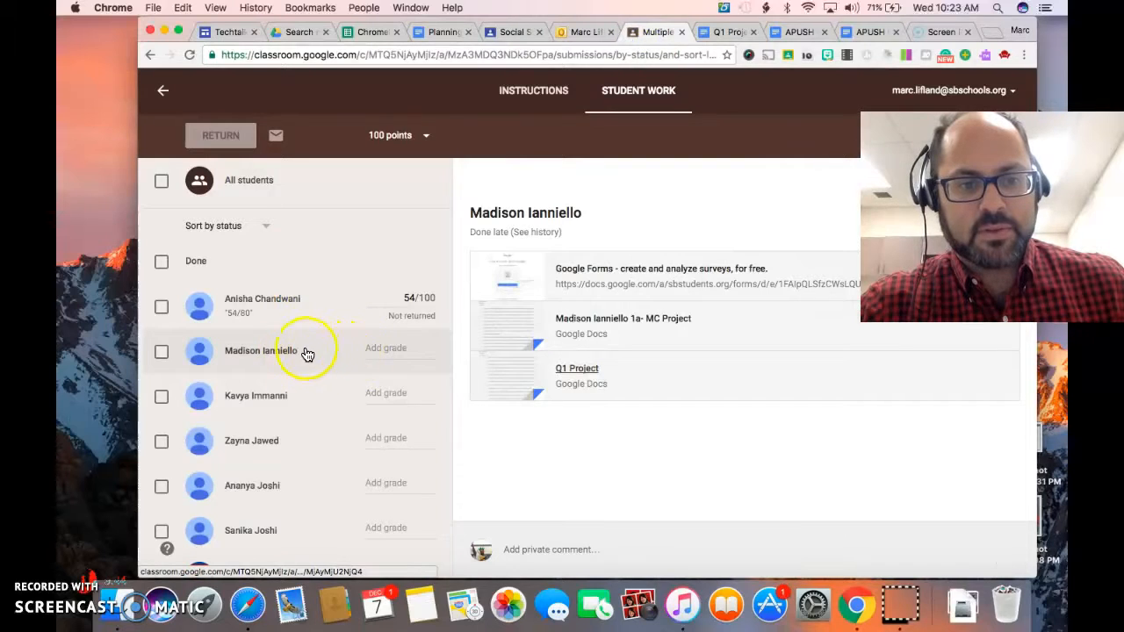
Select the second student and try to enter "54 out of 80" as the grade.
click(162, 351)
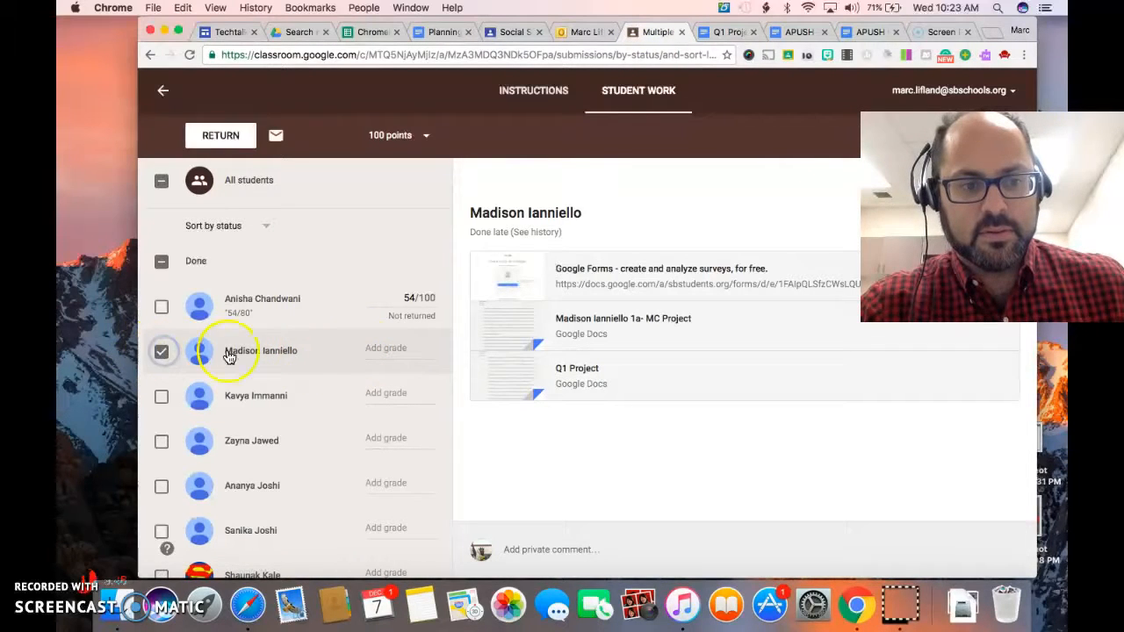
click(391, 350)
click(289, 344)
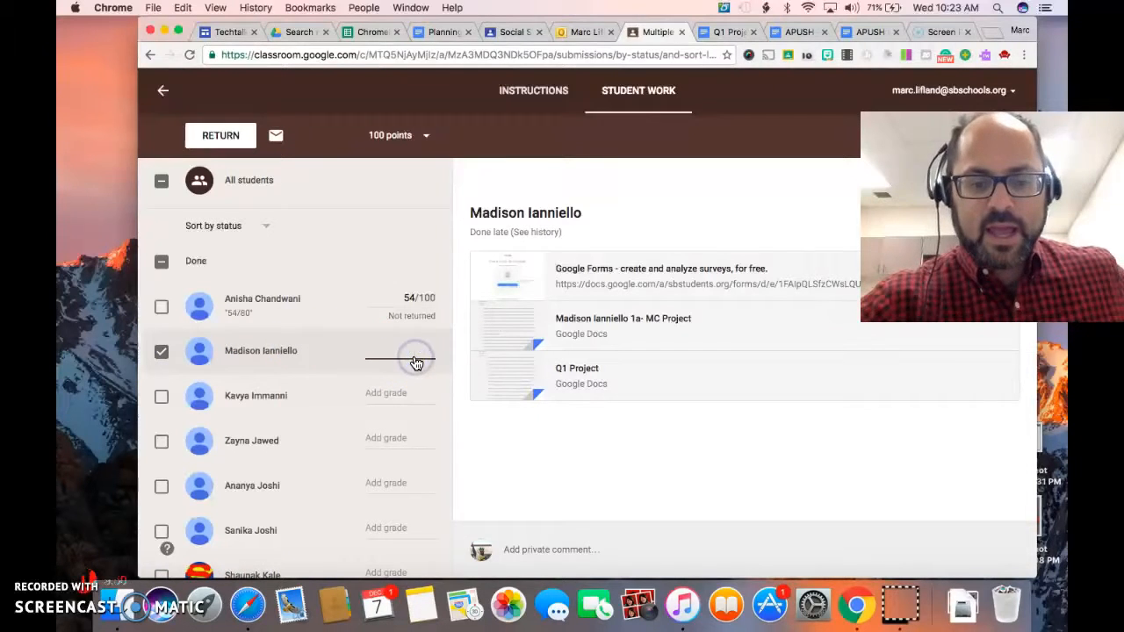
text(54)
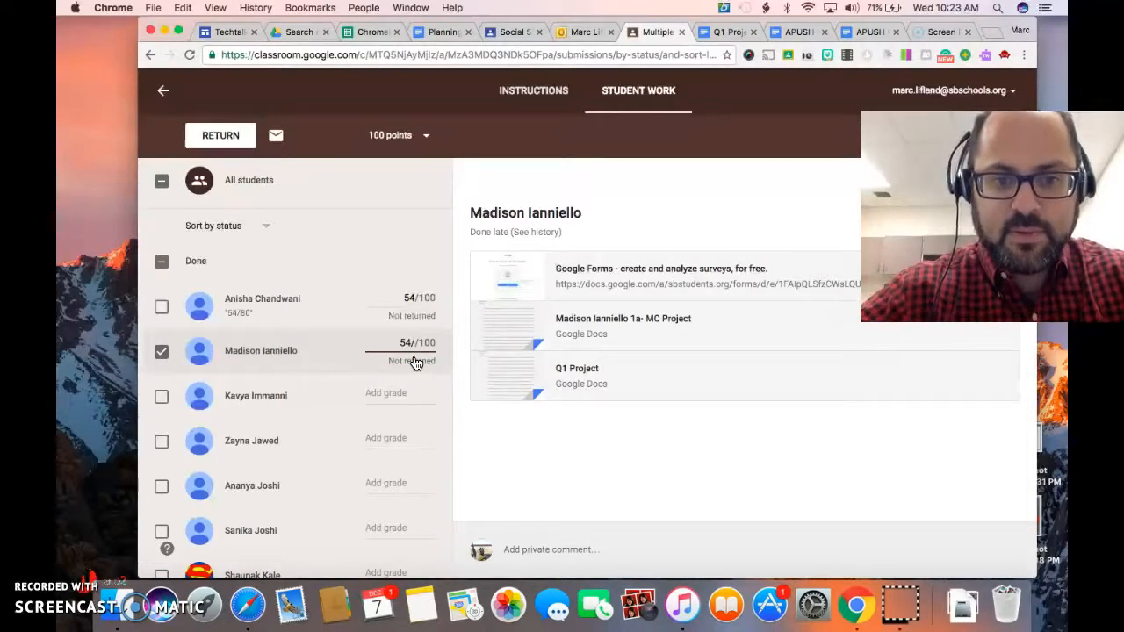
text( ou)
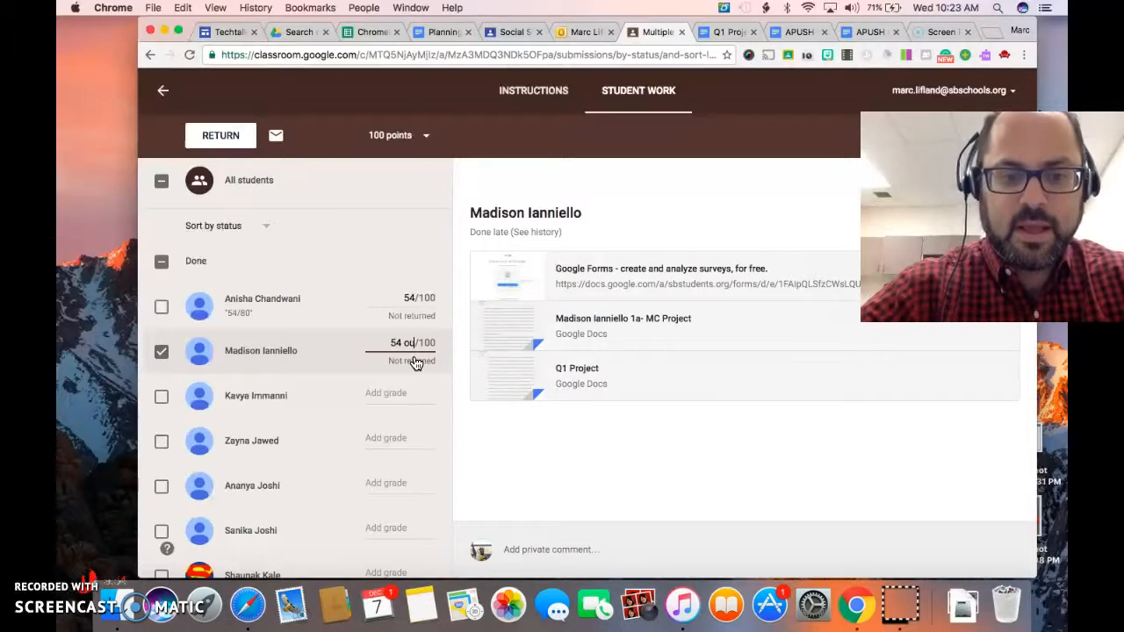
text(t of 80)
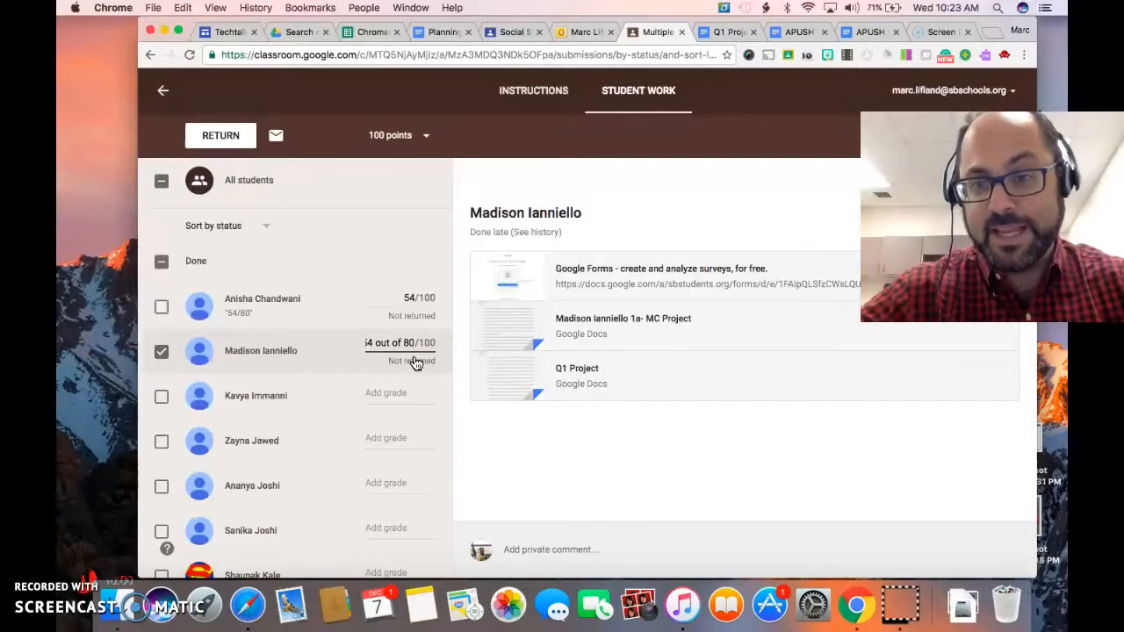
key(Return)
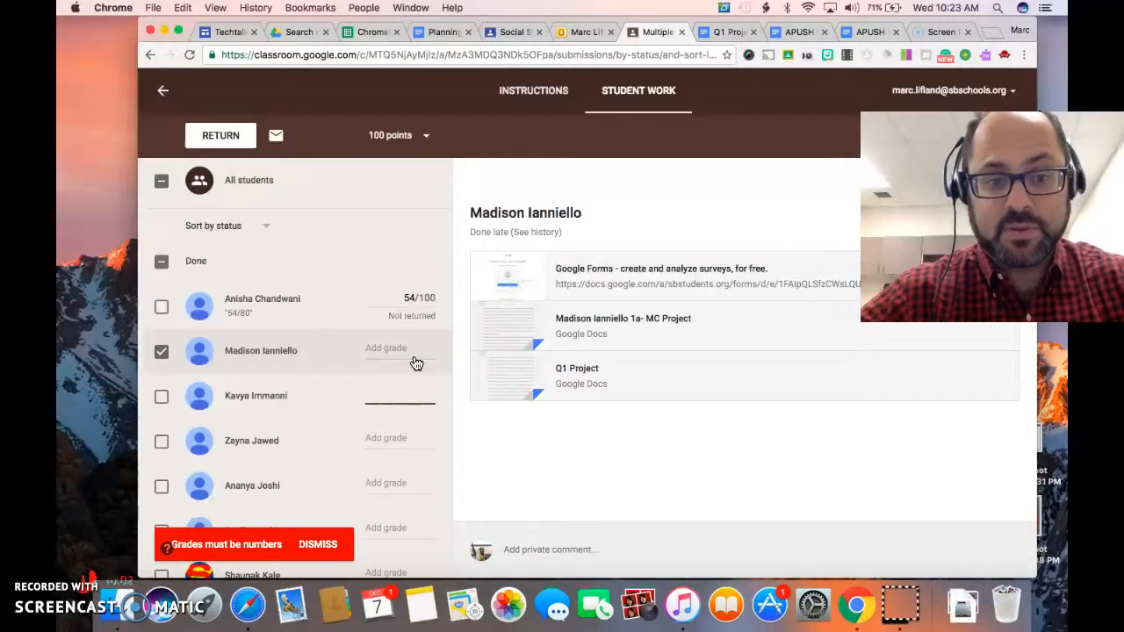
click(317, 544)
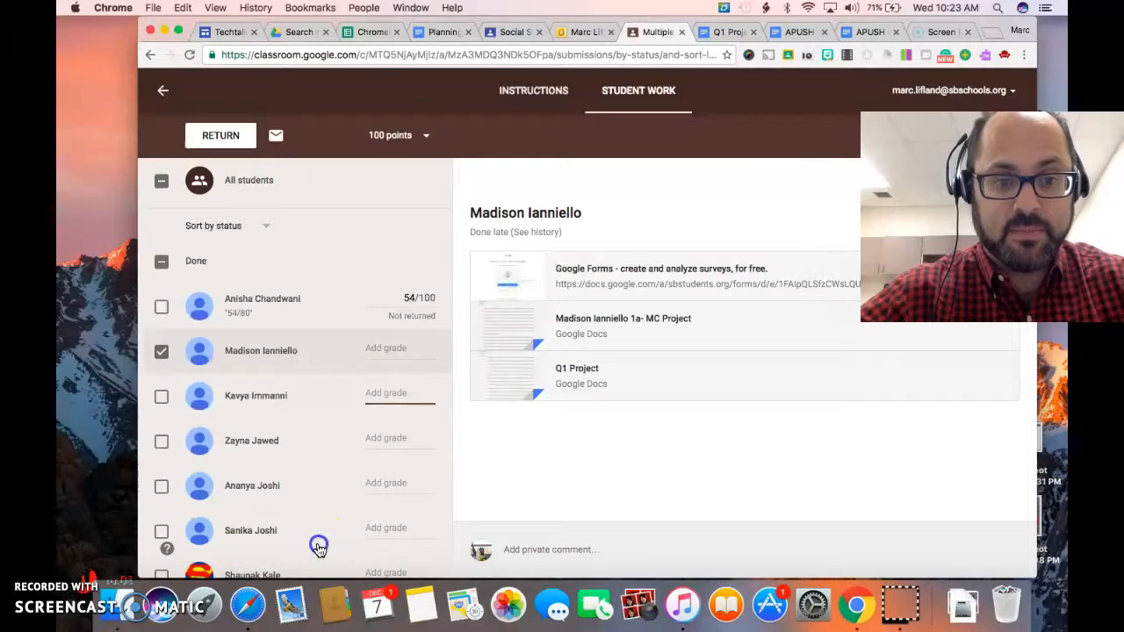
Leave the second student's grade blank and post "80" as a private comment on the submission.
click(263, 347)
click(373, 351)
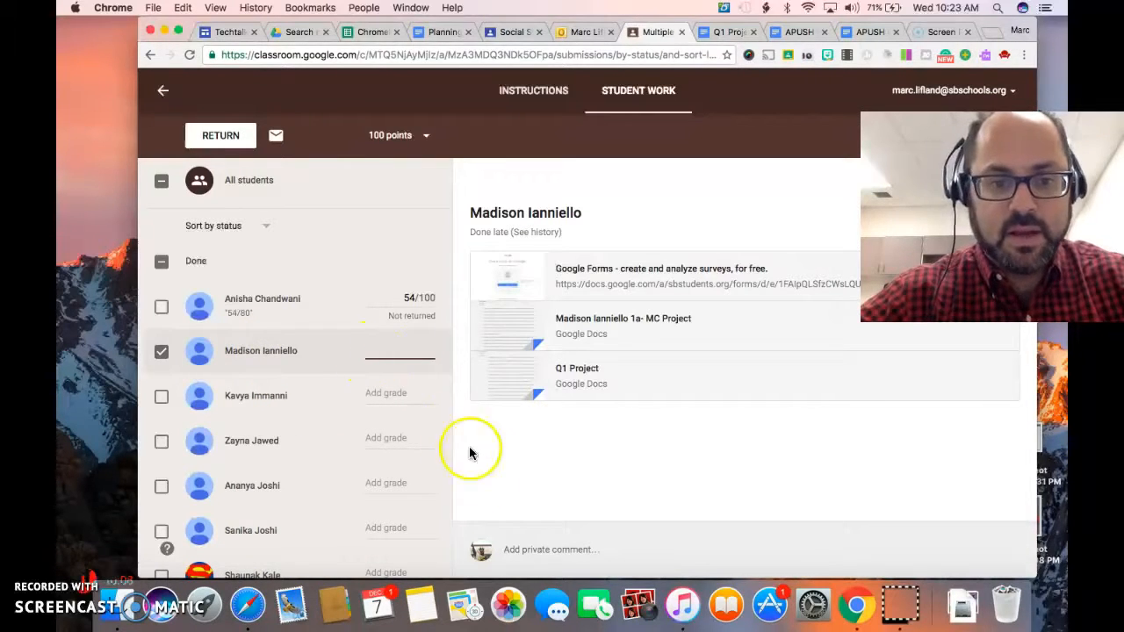
click(512, 553)
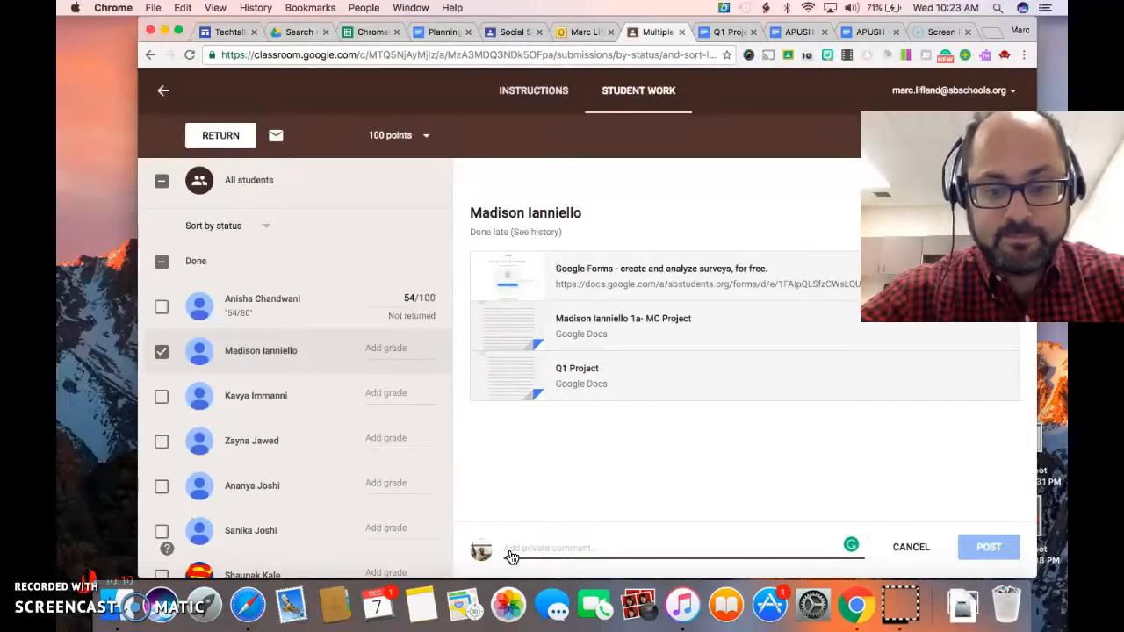
text(s)
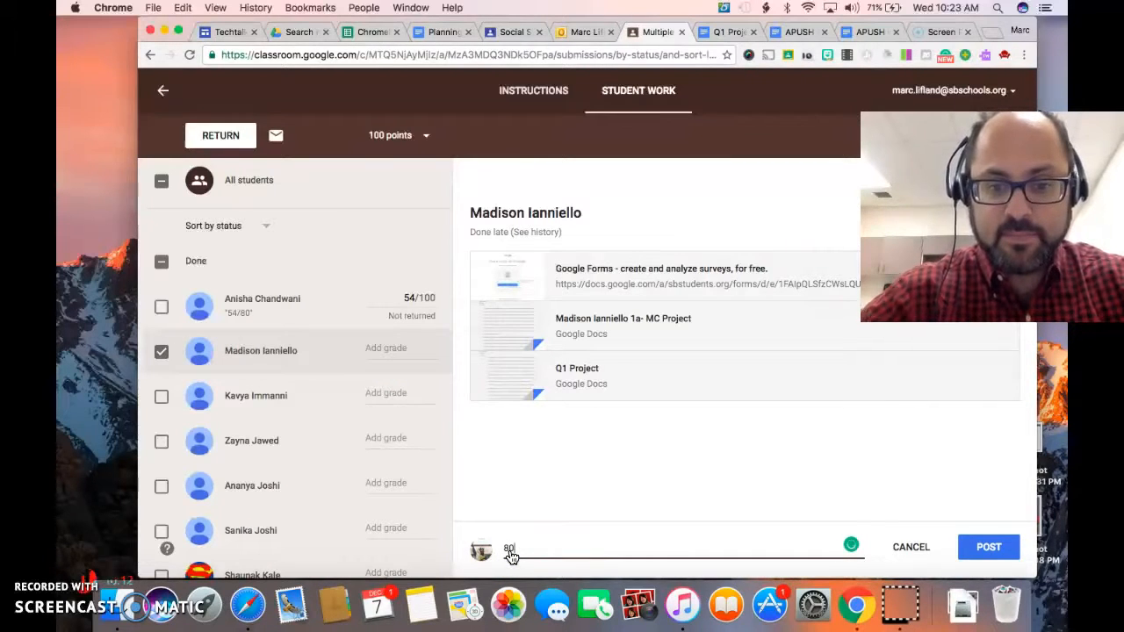
text(0)
click(987, 549)
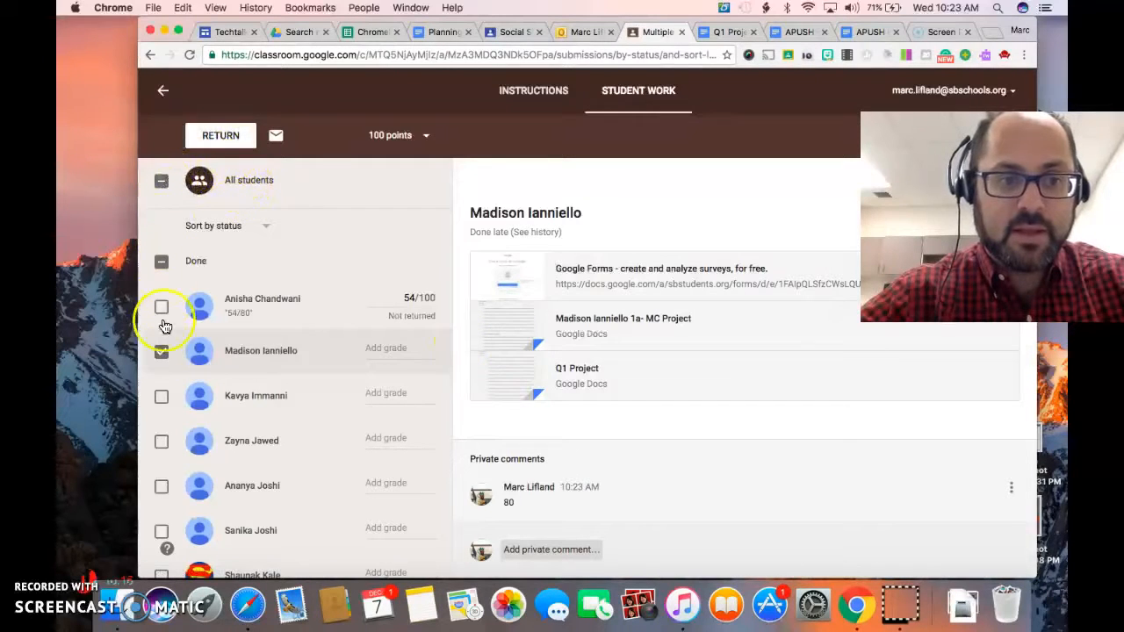
Return the second student's work without a grade, adding "80/80" as the private comment.
click(213, 136)
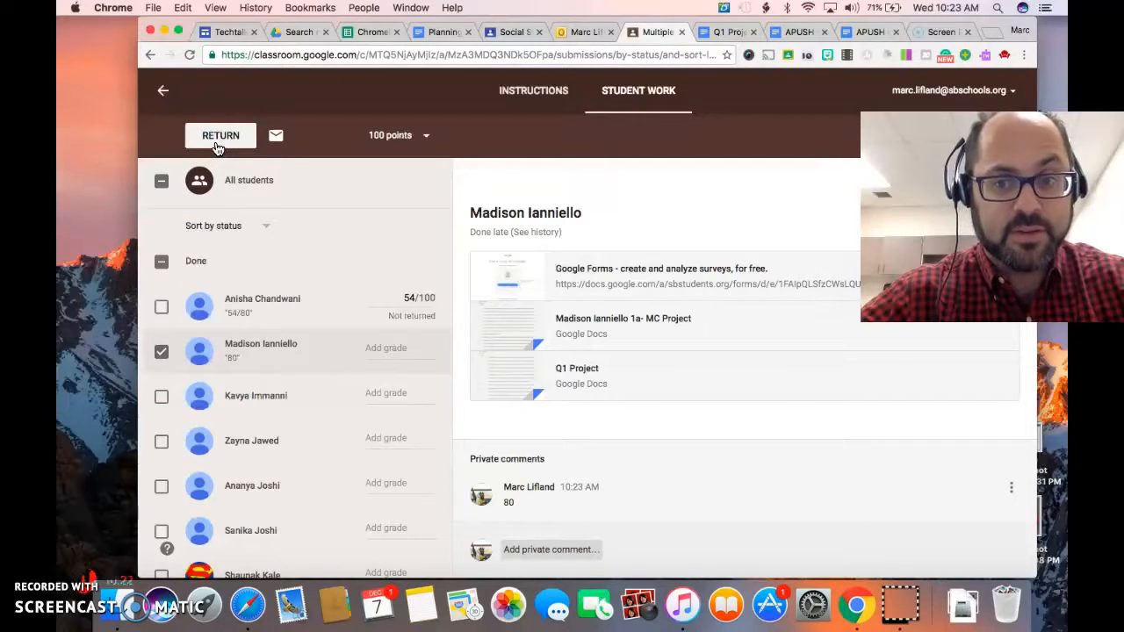
click(218, 146)
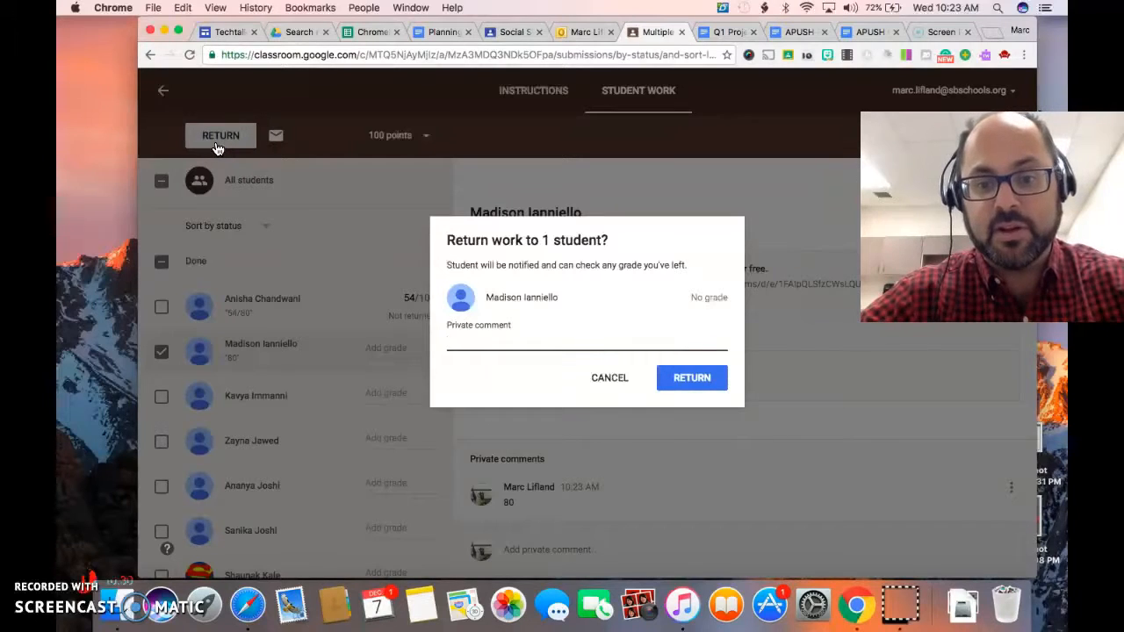
text(80/)
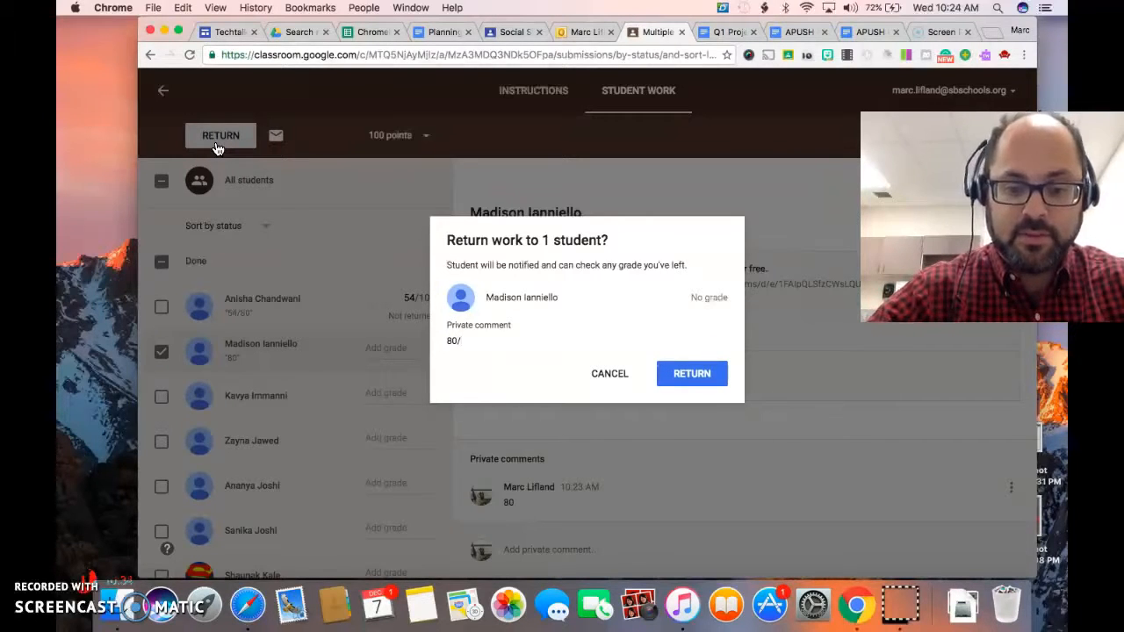
text(80)
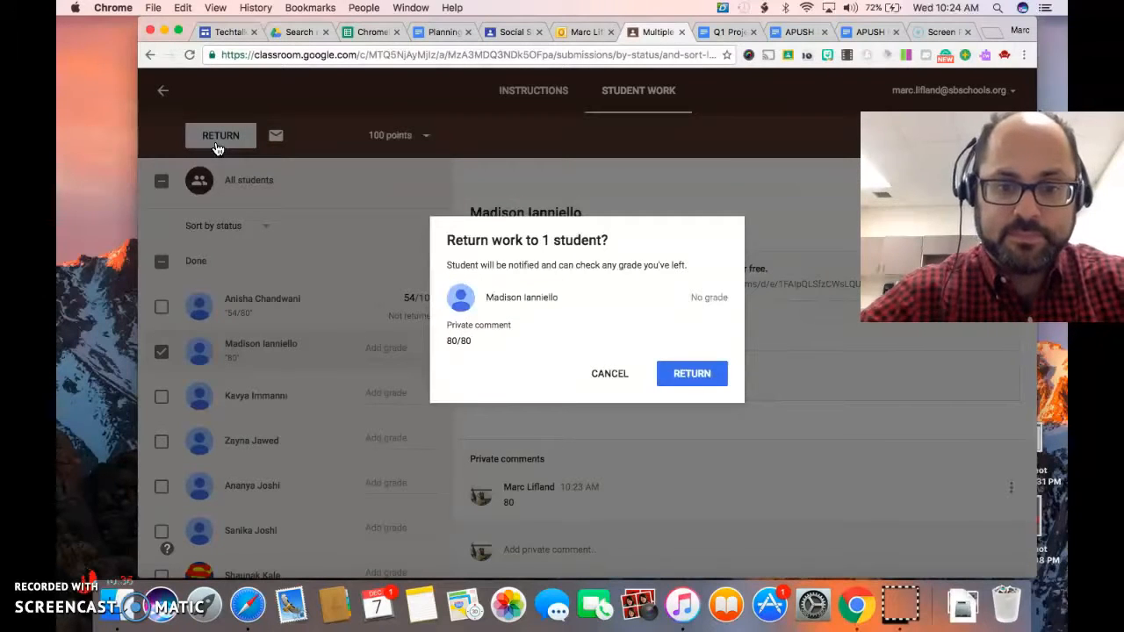
click(706, 296)
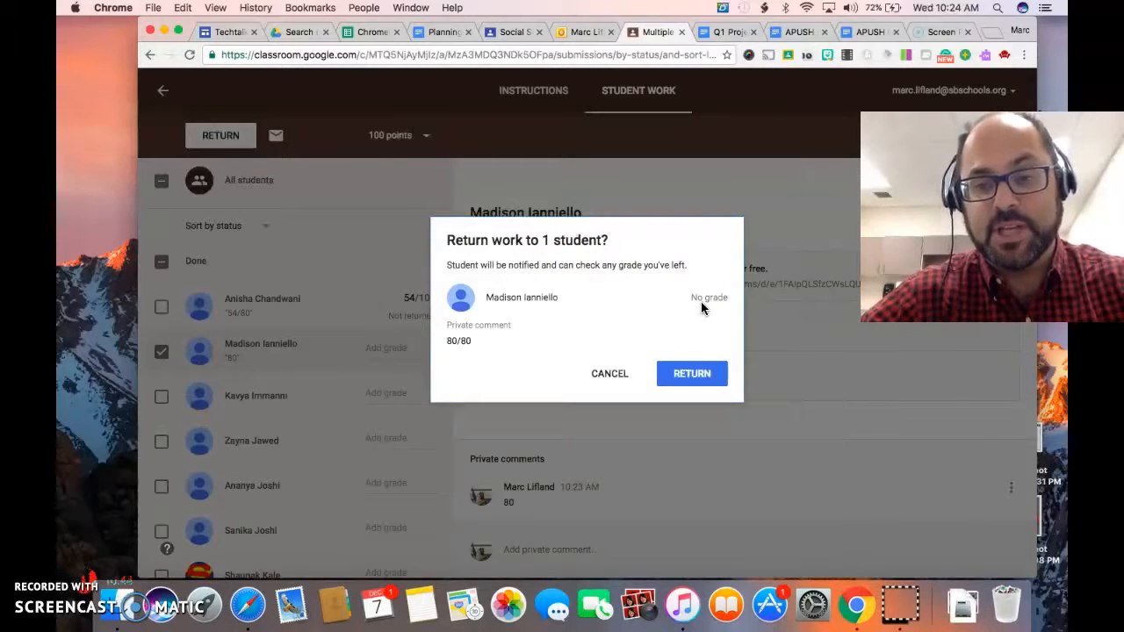
click(697, 379)
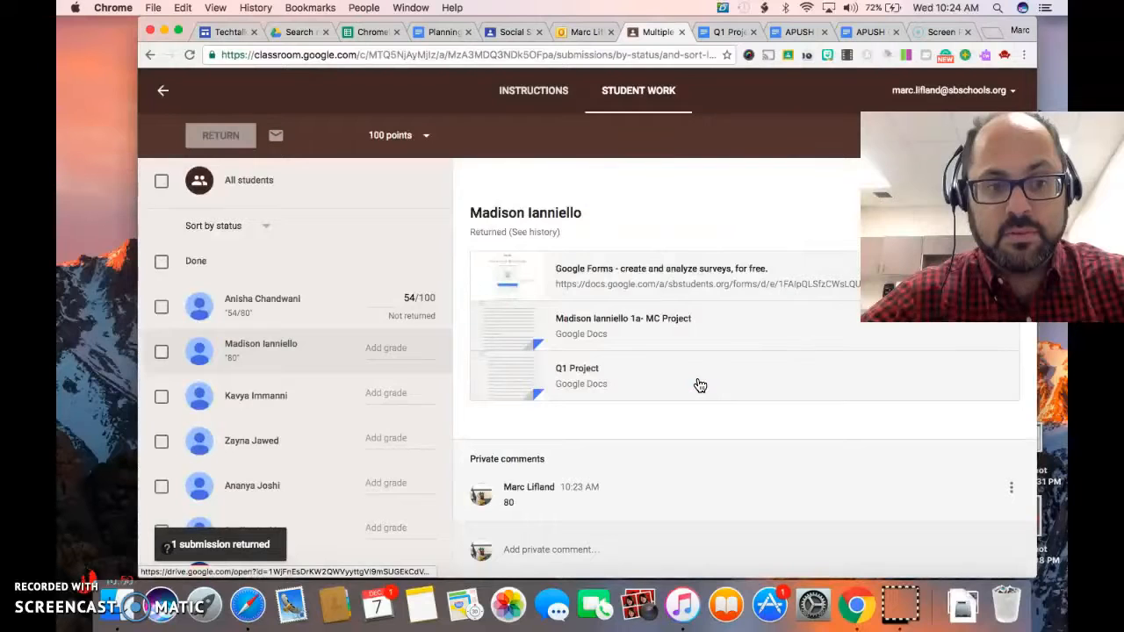
Open the second student's Q1 Project document, examine who has access in its advanced sharing settings, and close them.
click(267, 346)
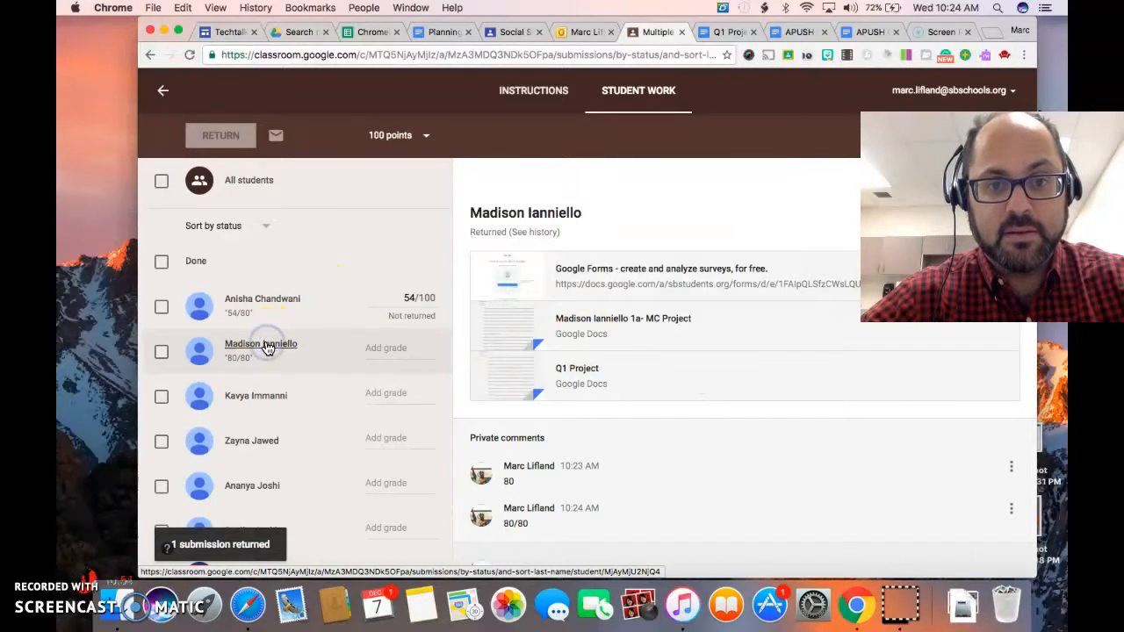
click(501, 376)
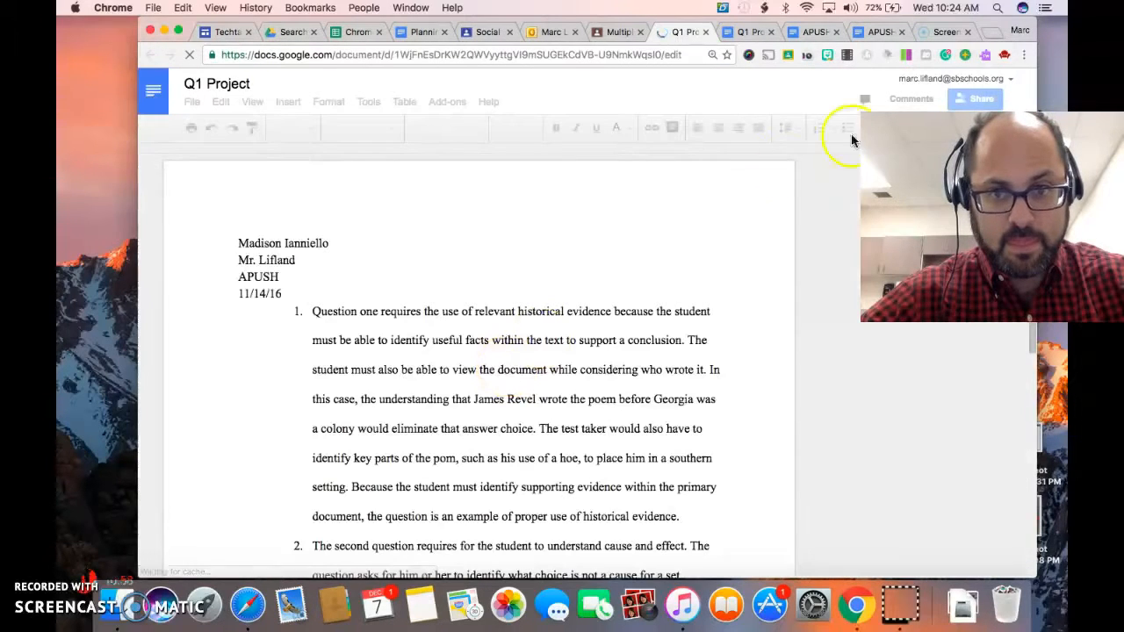
click(972, 104)
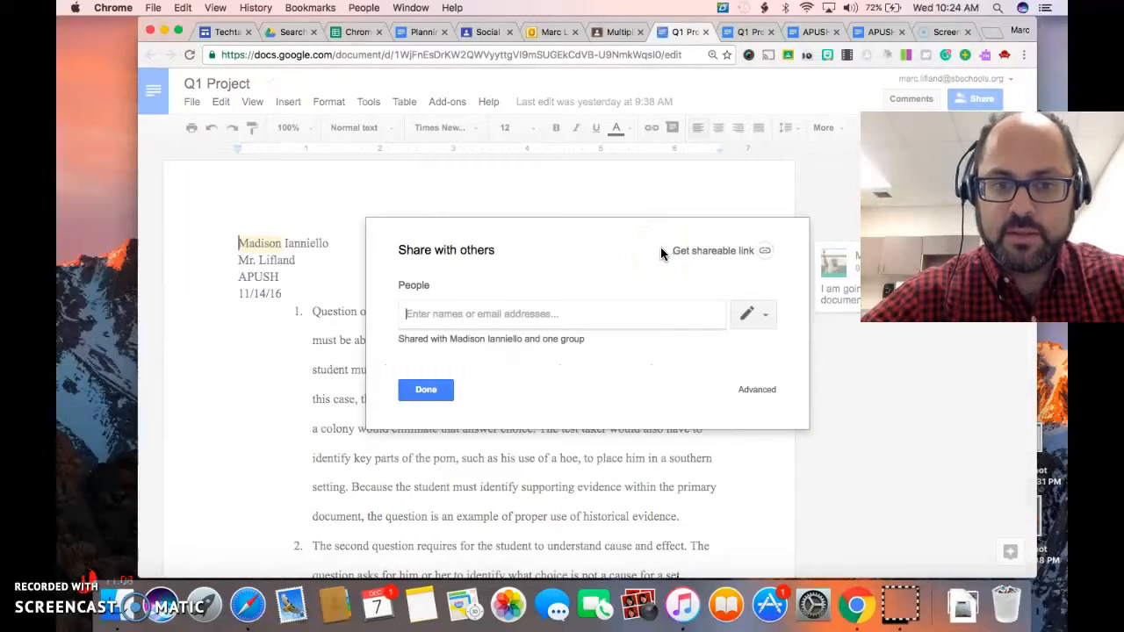
click(755, 387)
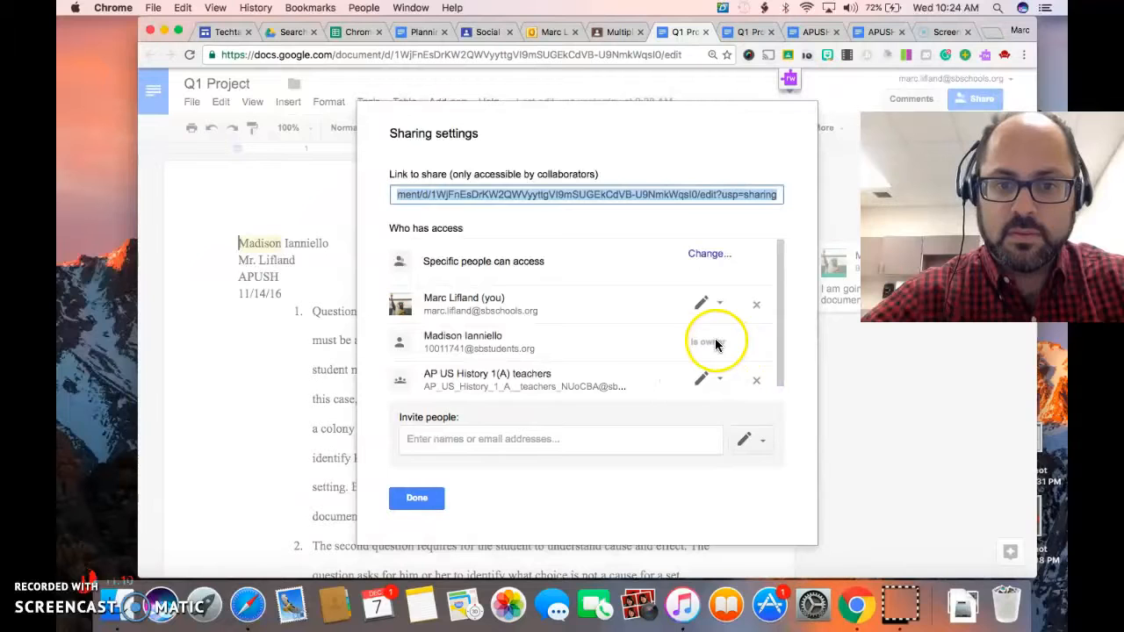
click(667, 353)
click(417, 497)
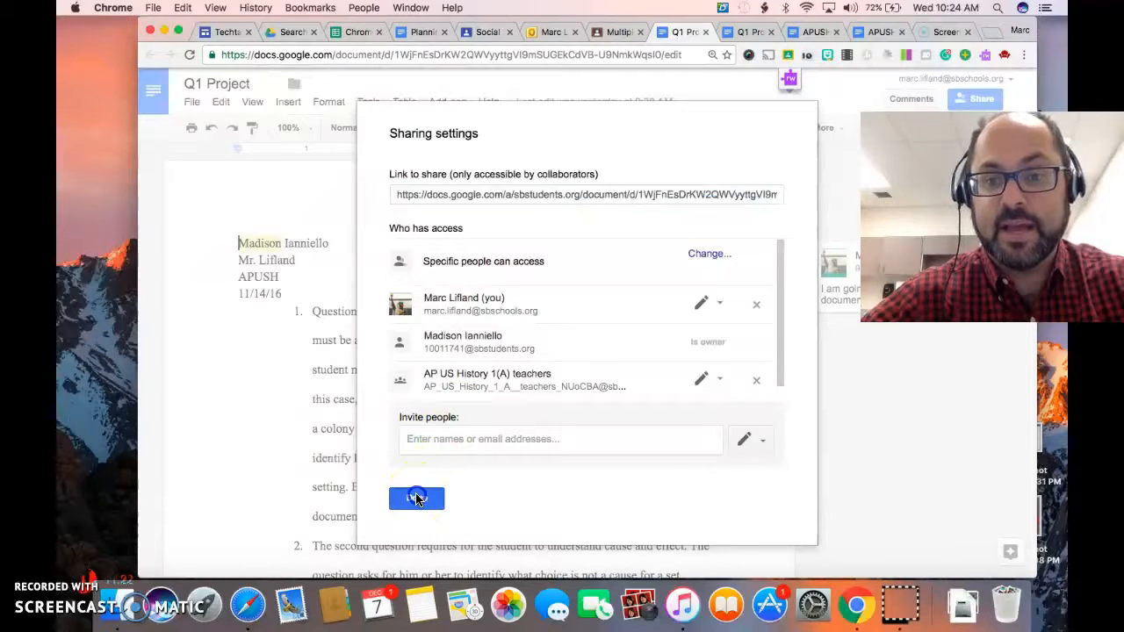
Go back to Google Classroom, open the third student's Quarter 1 project document and examine its advanced sharing settings.
click(607, 36)
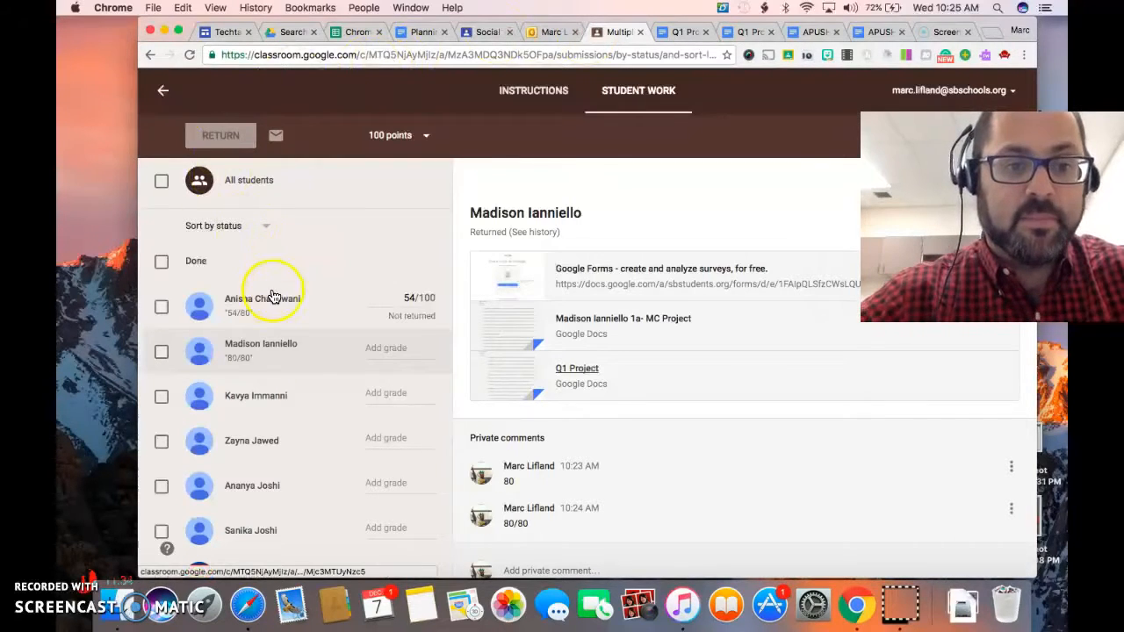
click(266, 409)
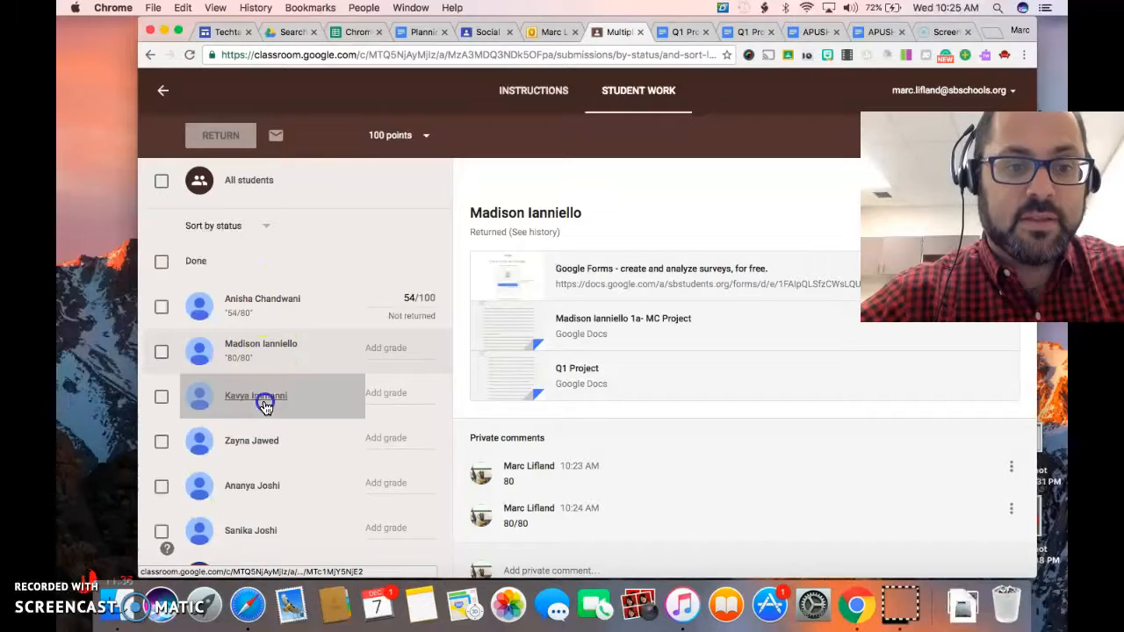
click(515, 344)
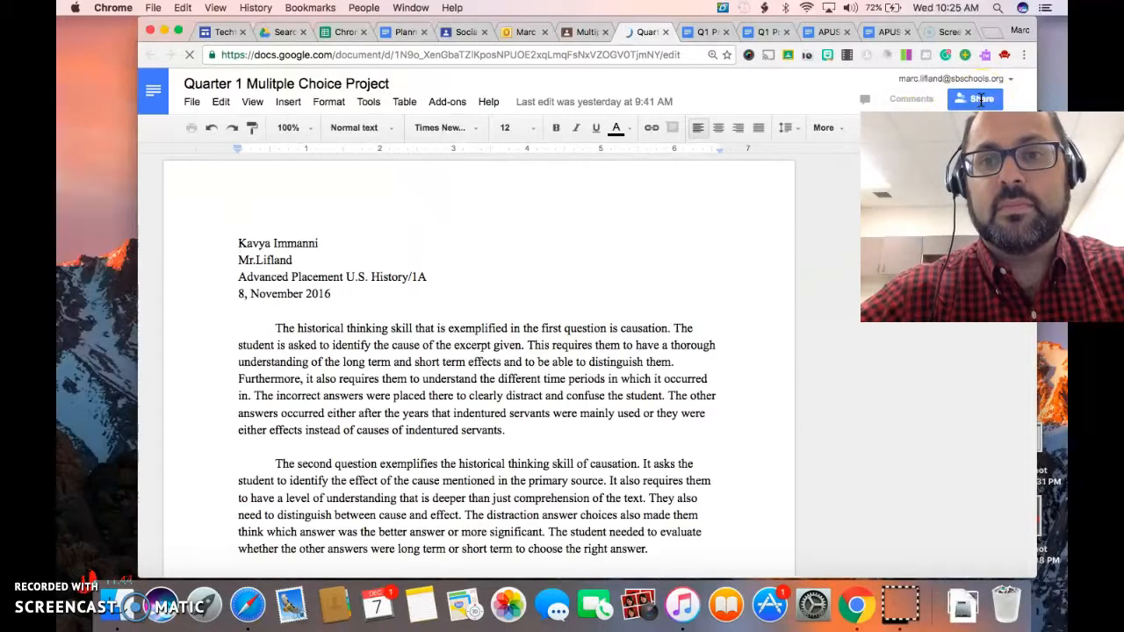
click(980, 101)
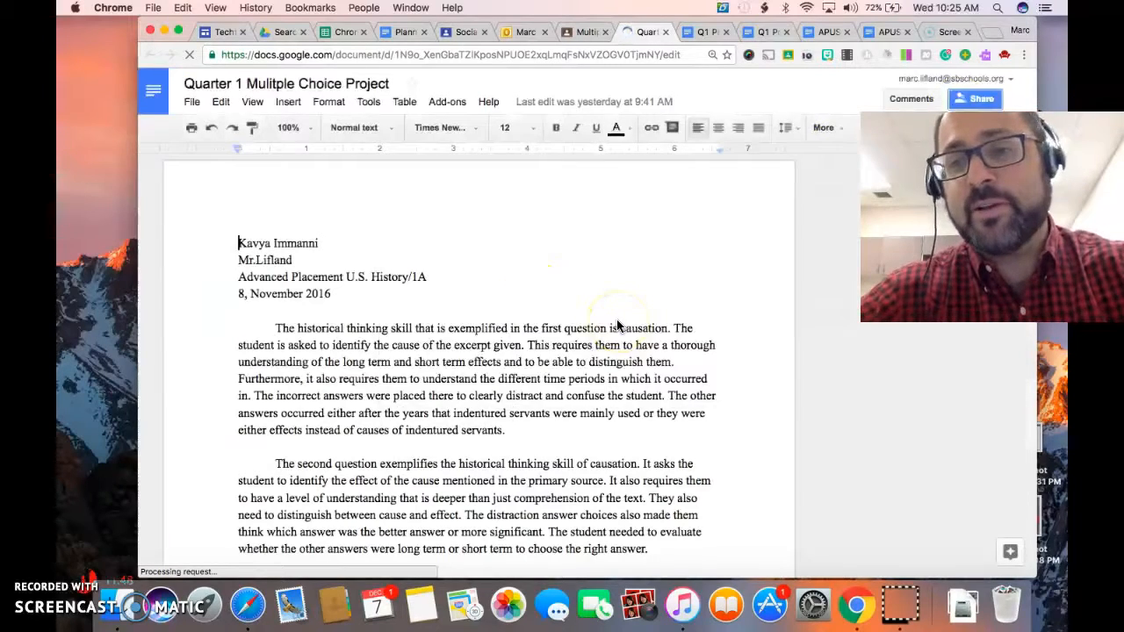
click(757, 390)
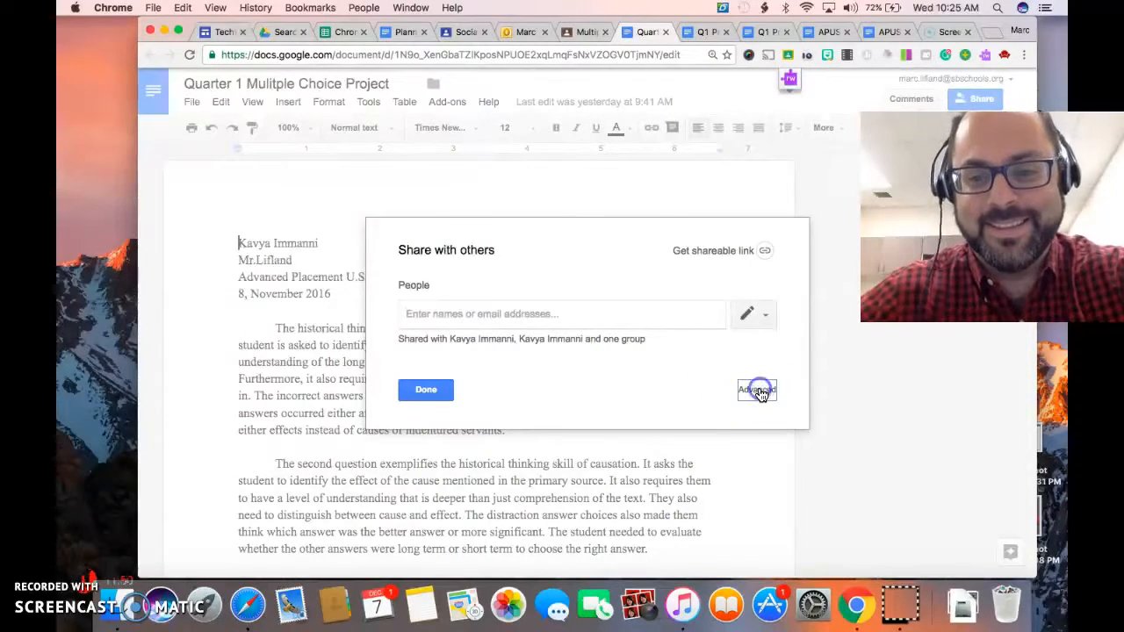
scroll(605, 322, down, 2)
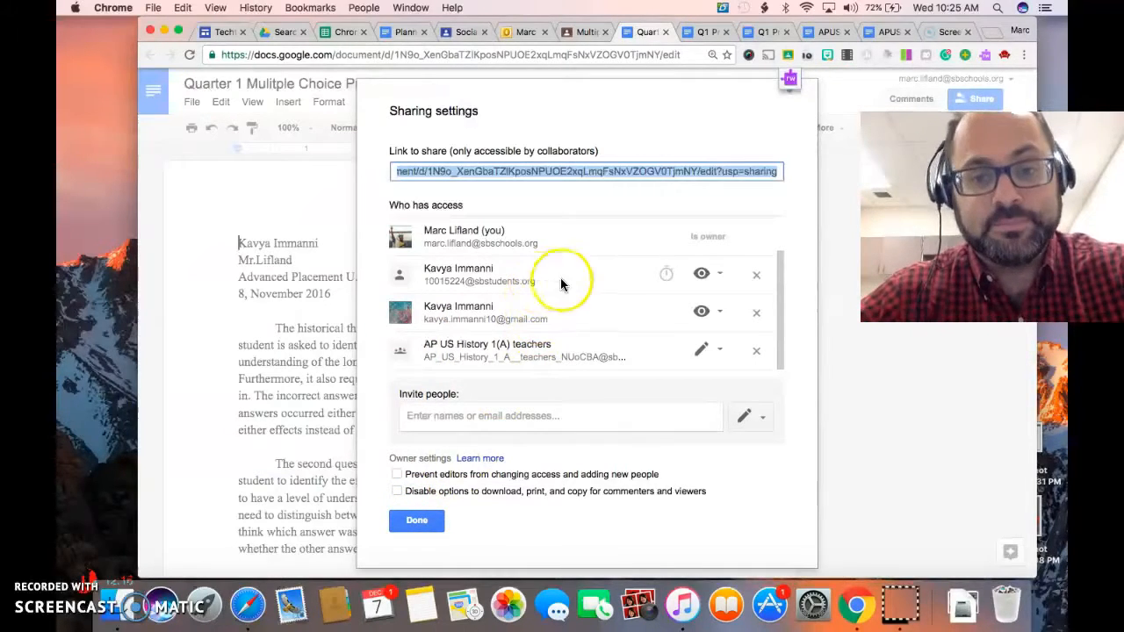
Inspect the permission options for the third student's school account, keep "Can view" and close the sharing settings.
click(702, 274)
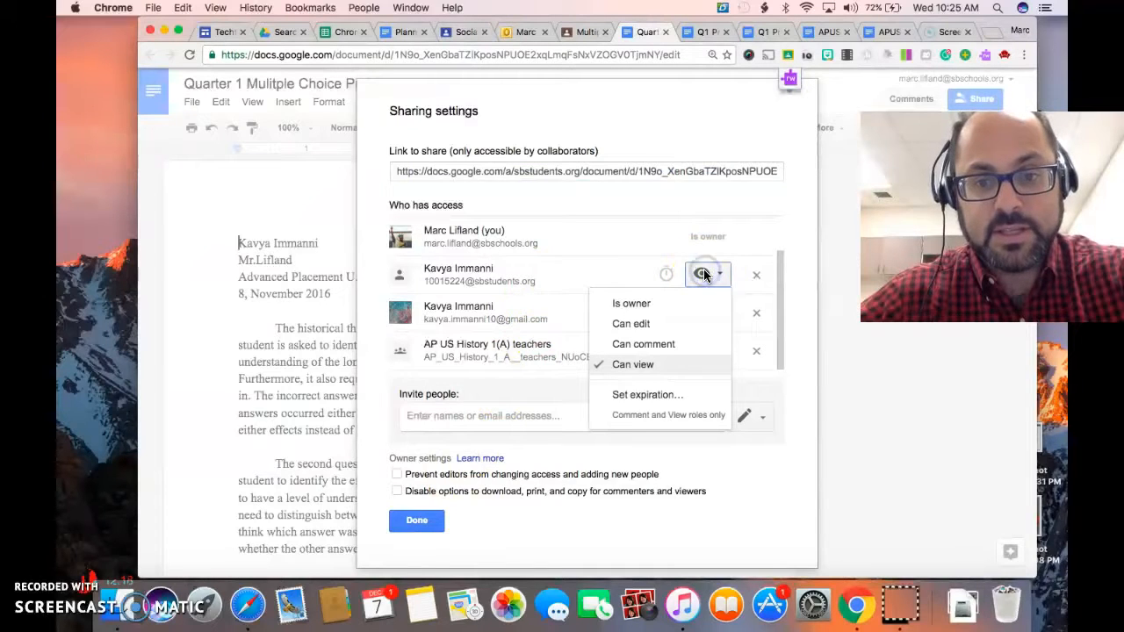
click(653, 375)
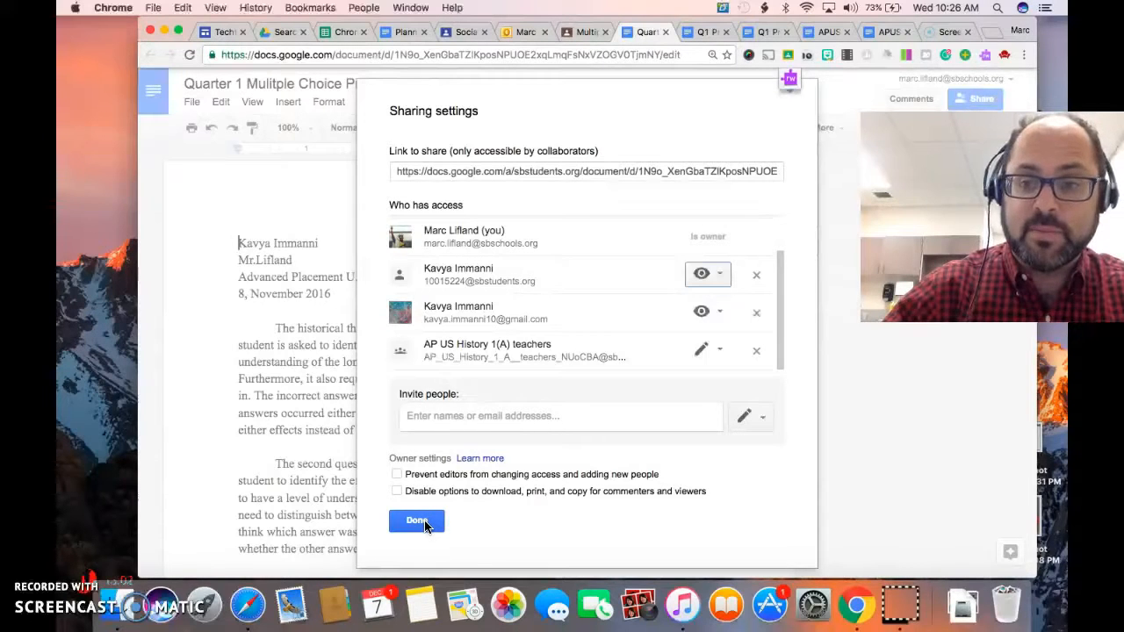
click(416, 522)
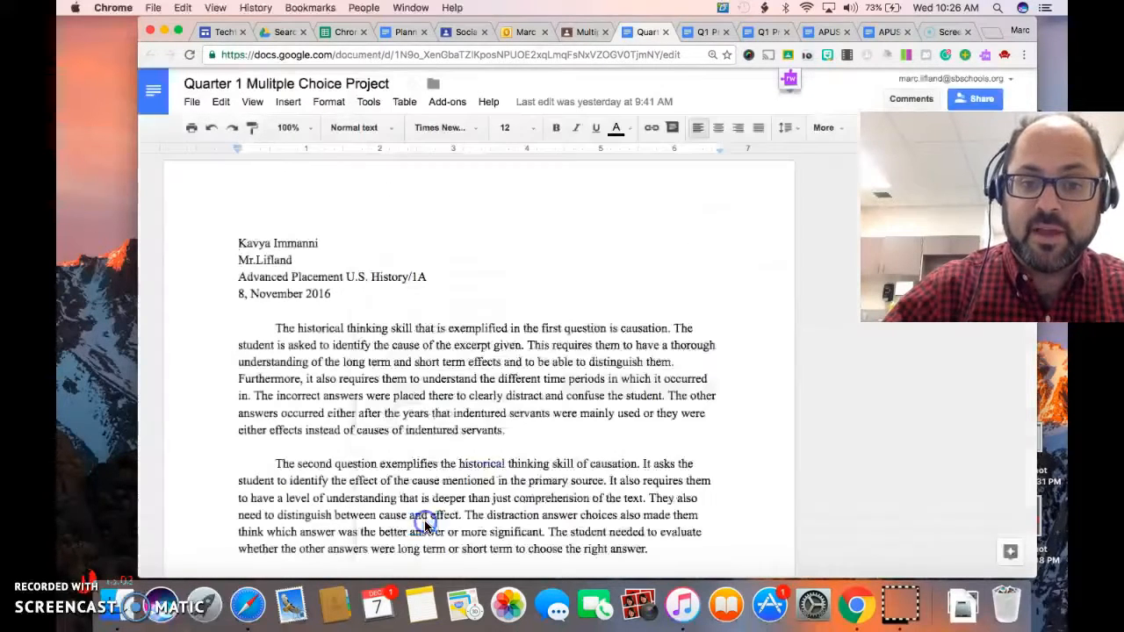
Show the revision history of the third student's project document and uncover its list of revisions.
click(192, 103)
click(233, 307)
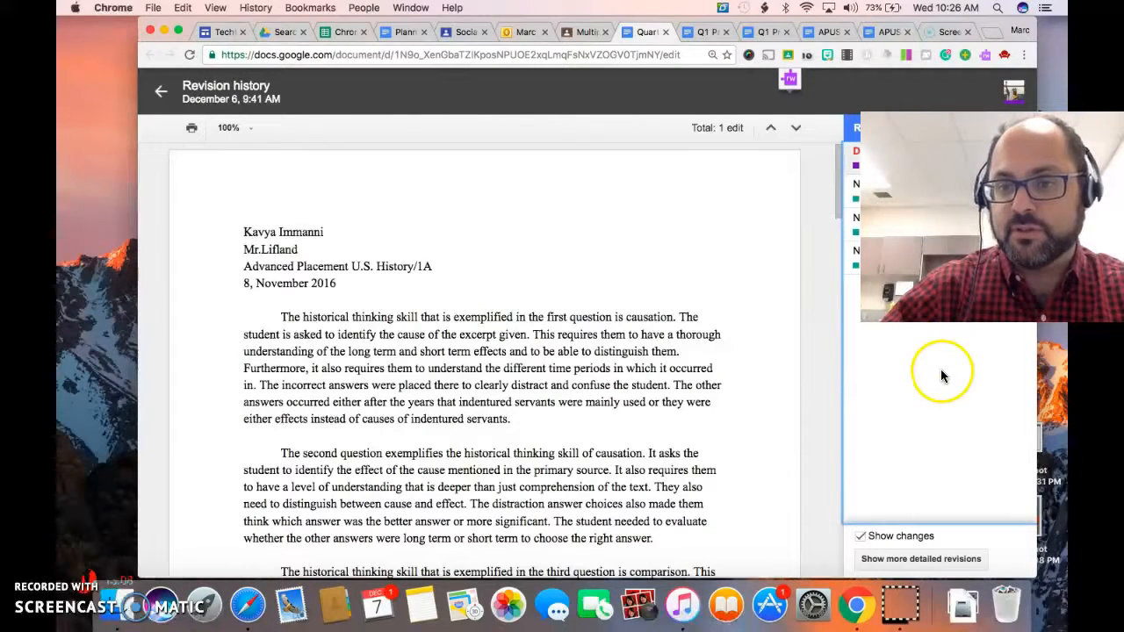
click(940, 376)
drag(1001, 220, 234, 272)
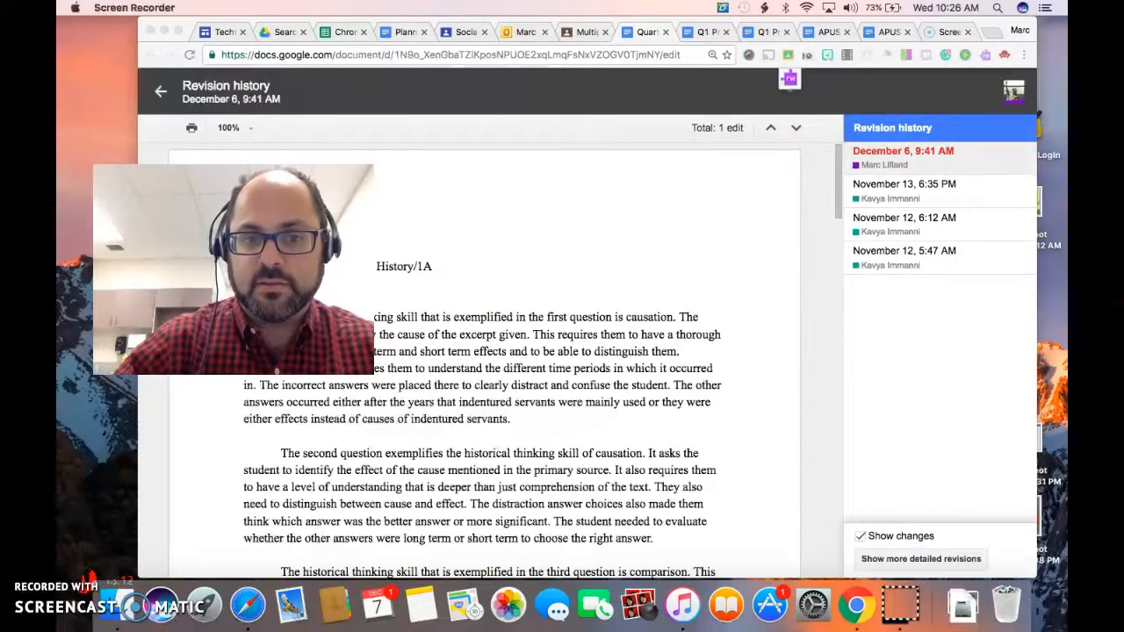